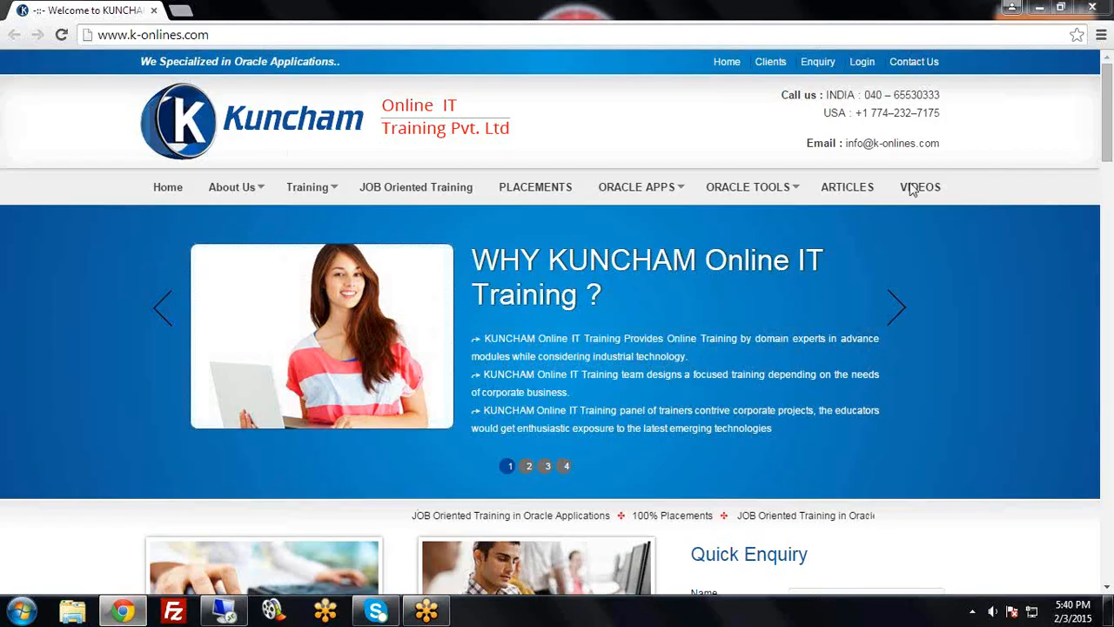
# Step: Switch from the Kuncham website to the remote desktop session and refresh its desktop
pyautogui.click(130, 611)
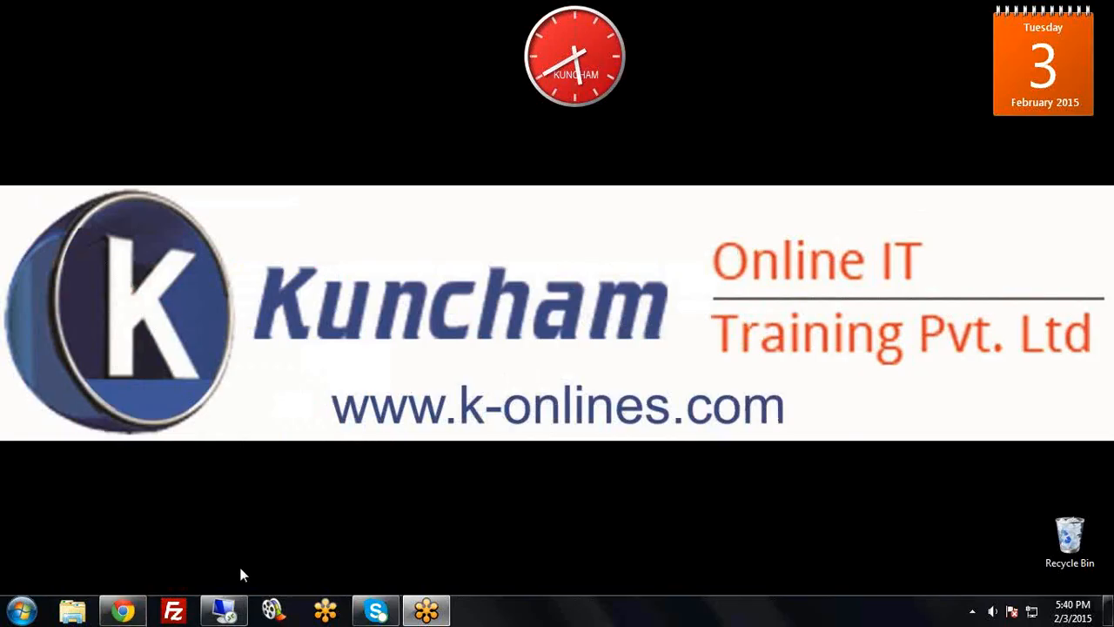
pyautogui.click(224, 611)
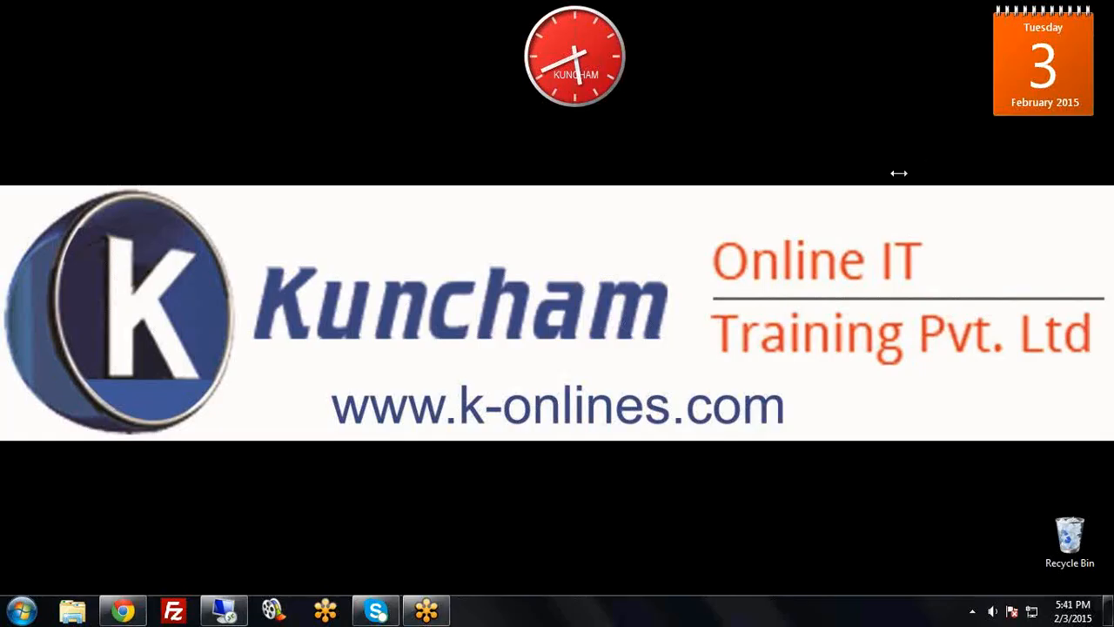
pyautogui.rightClick(426, 209)
pyautogui.click(467, 251)
pyautogui.click(223, 611)
pyautogui.rightClick(414, 187)
pyautogui.click(434, 216)
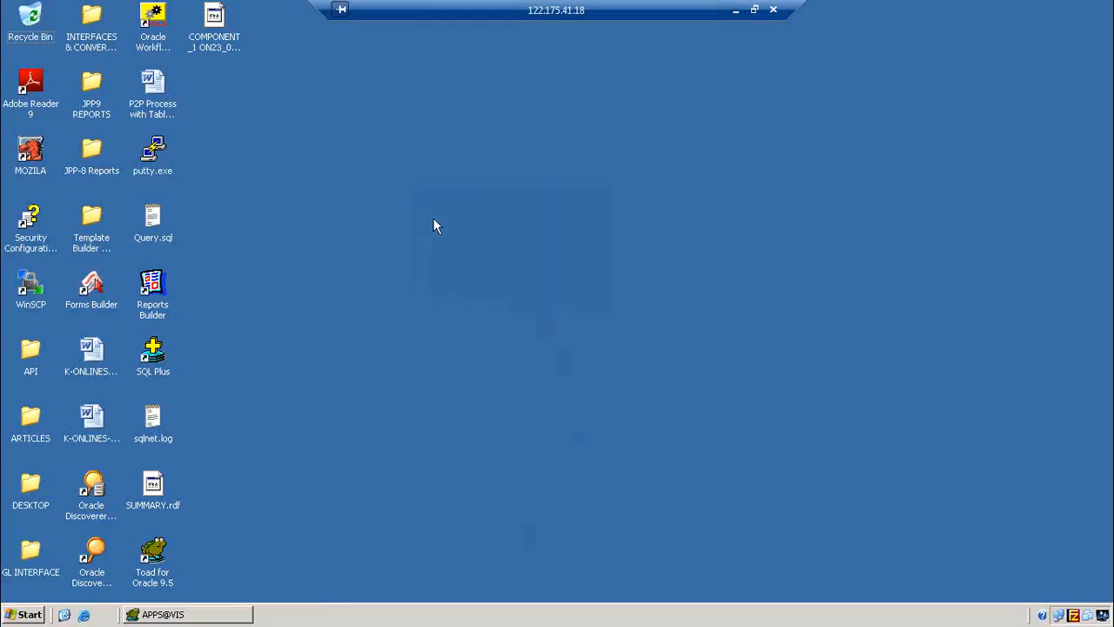
# Step: Open the MOZILA browser and log in to Oracle with the user name JPP9 and the account password
pyautogui.doubleClick(33, 154)
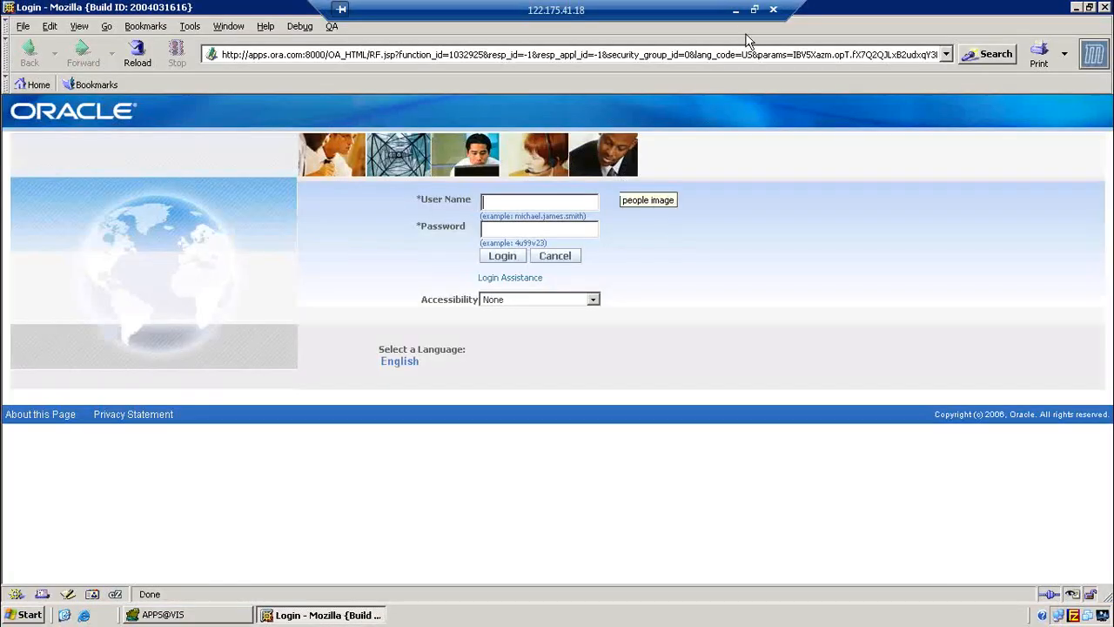
pyautogui.click(735, 10)
pyautogui.click(220, 615)
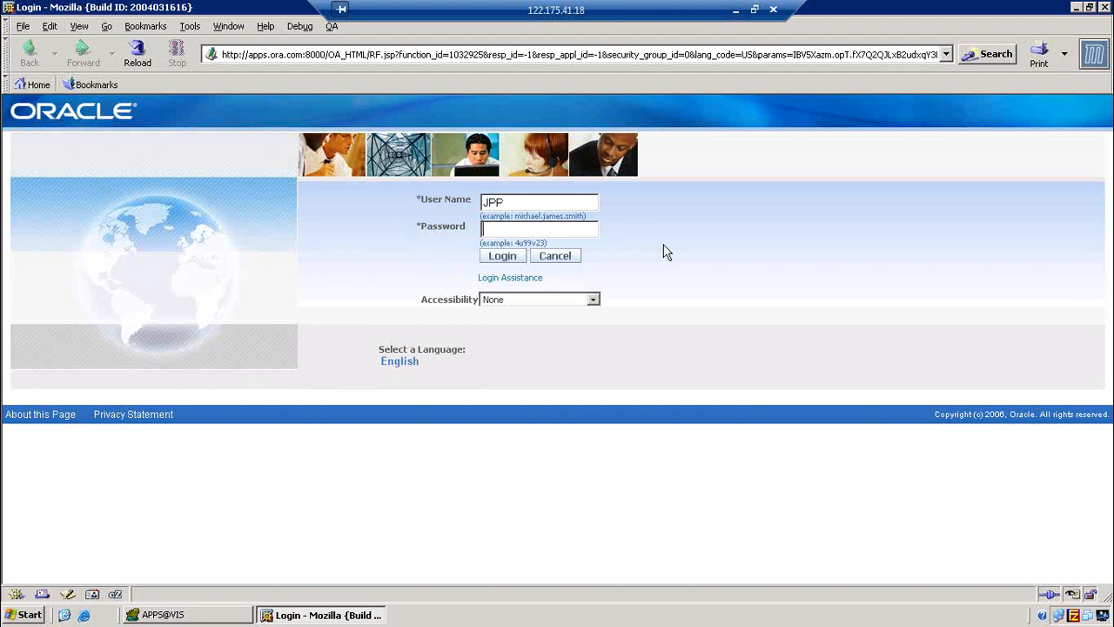
pyautogui.hotkey('shift', 'Tab')
pyautogui.press('End')
pyautogui.press('Return')
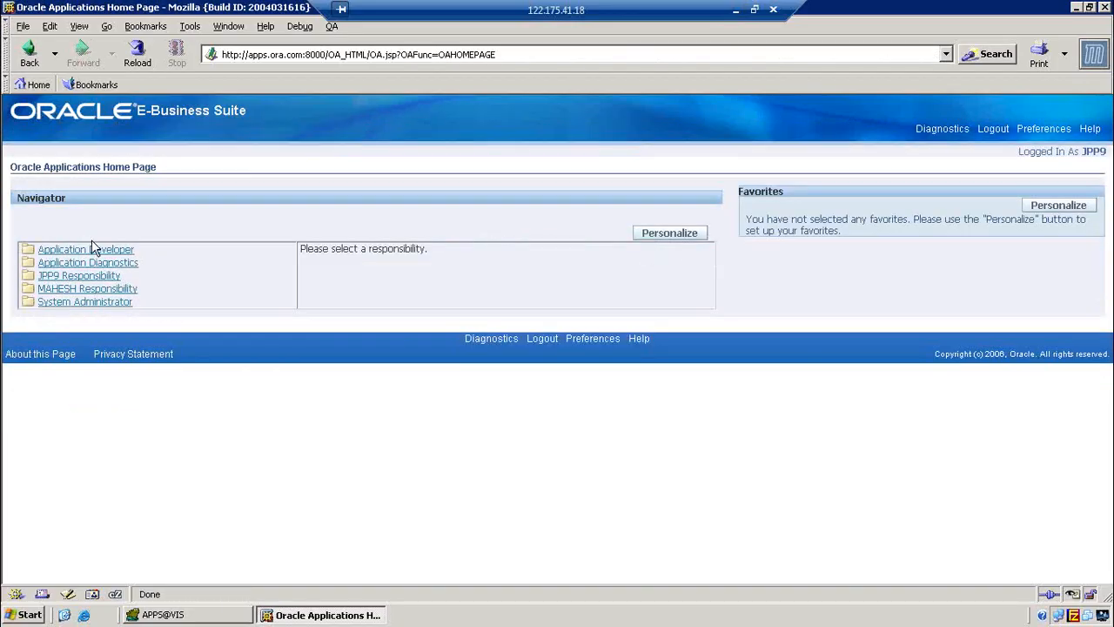
# Step: Launch the Oracle Applications forms through Application Developer's key flexfield Register function, and close the Key Flexfields form
pyautogui.click(77, 251)
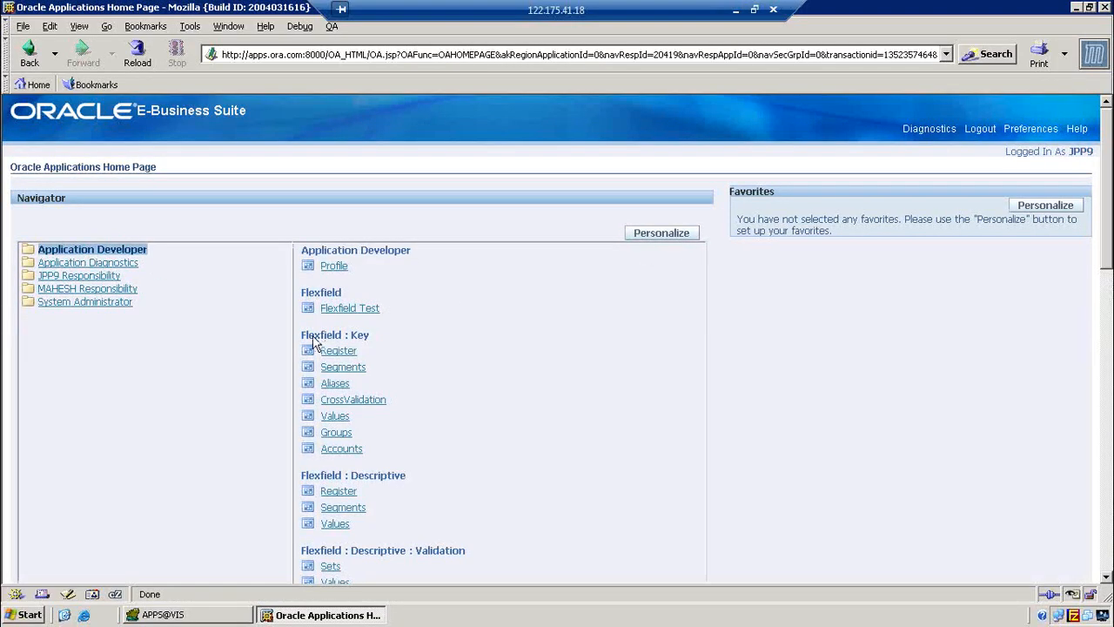
pyautogui.click(338, 351)
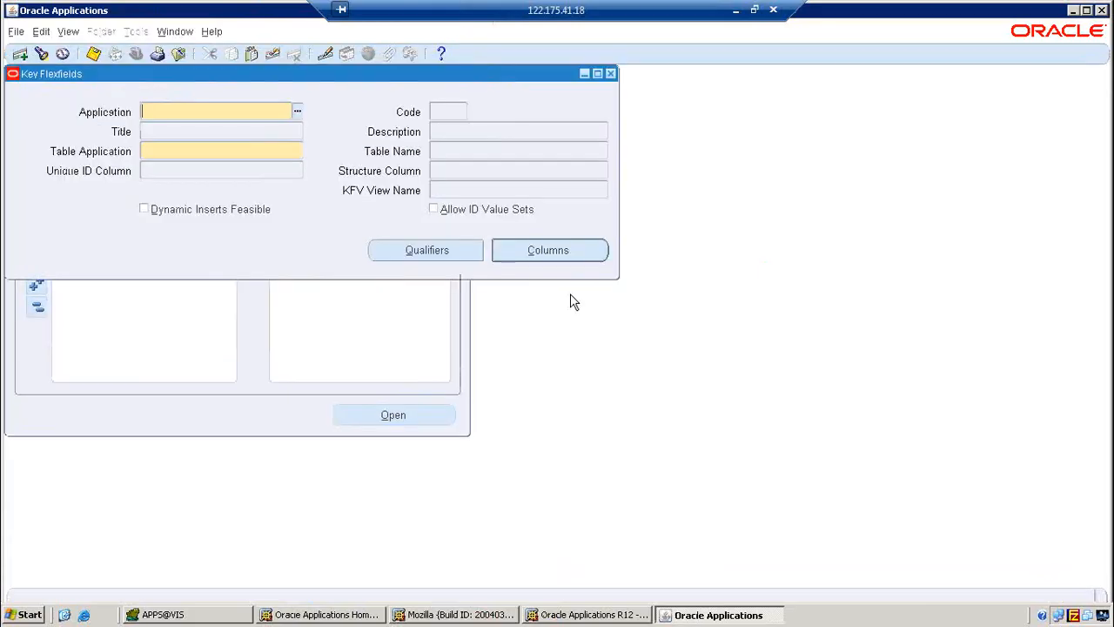
pyautogui.click(611, 74)
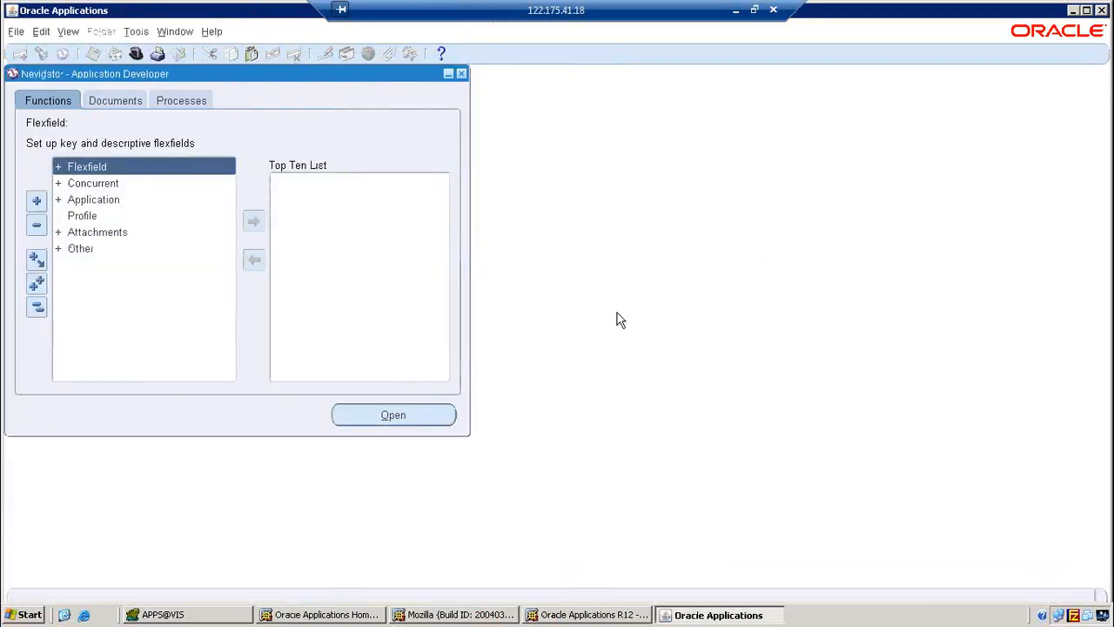
# Step: Switch the responsibility in Oracle Applications to System Administrator
pyautogui.press('super+d')
pyautogui.rightClick(366, 172)
pyautogui.click(382, 195)
pyautogui.click(722, 614)
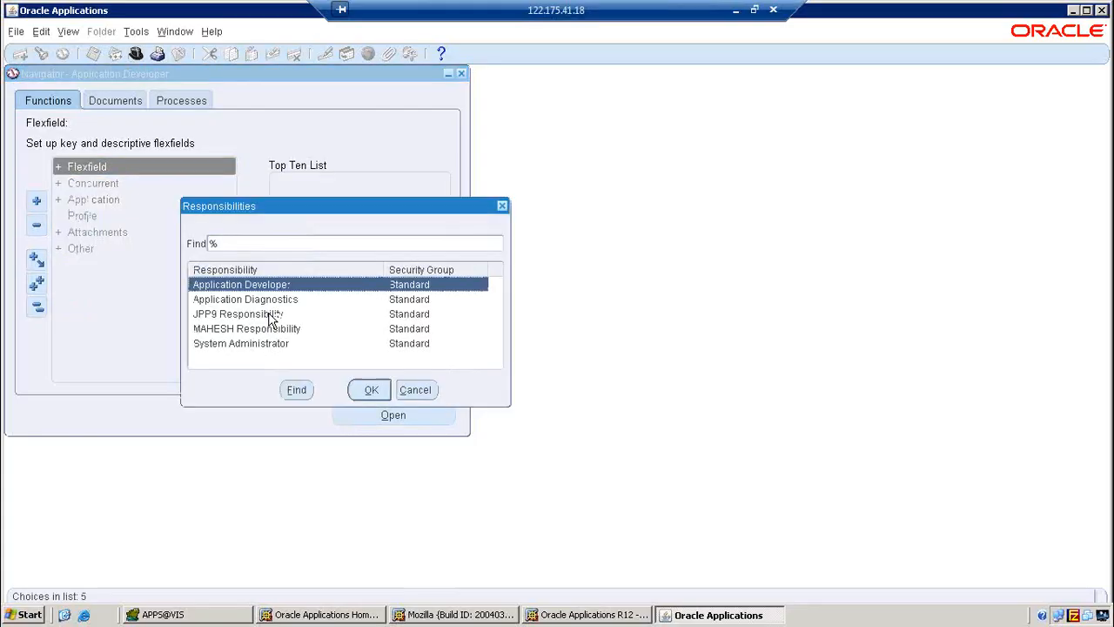
pyautogui.doubleClick(240, 338)
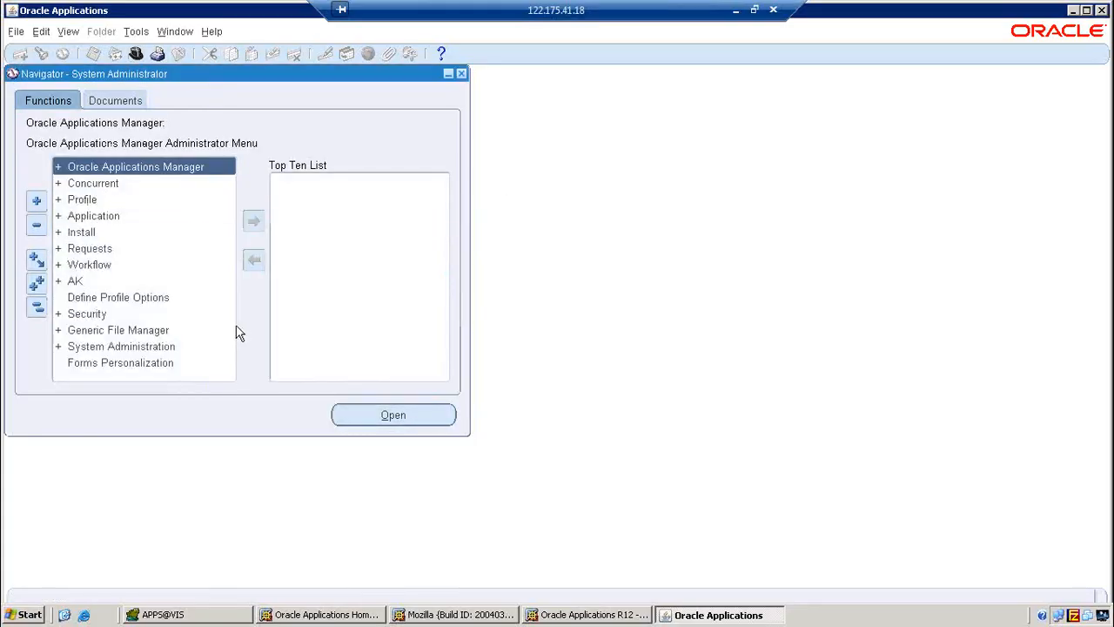
# Step: Open the Value Sets form from the Validation Set function under Application
pyautogui.doubleClick(87, 217)
pyautogui.doubleClick(89, 263)
pyautogui.doubleClick(110, 282)
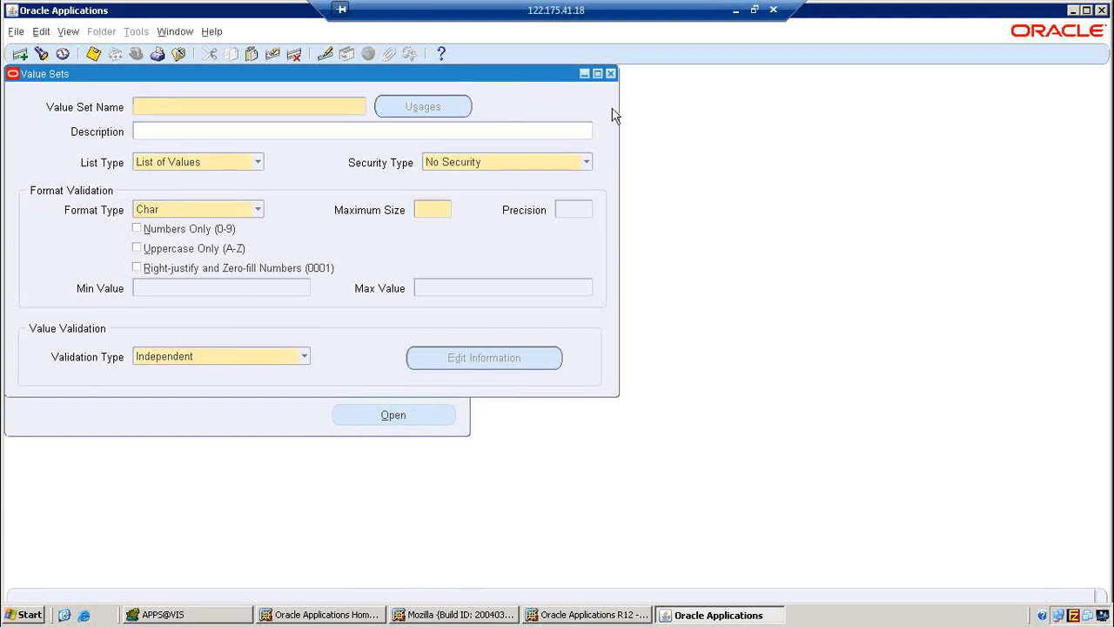
pyautogui.click(611, 74)
pyautogui.doubleClick(92, 184)
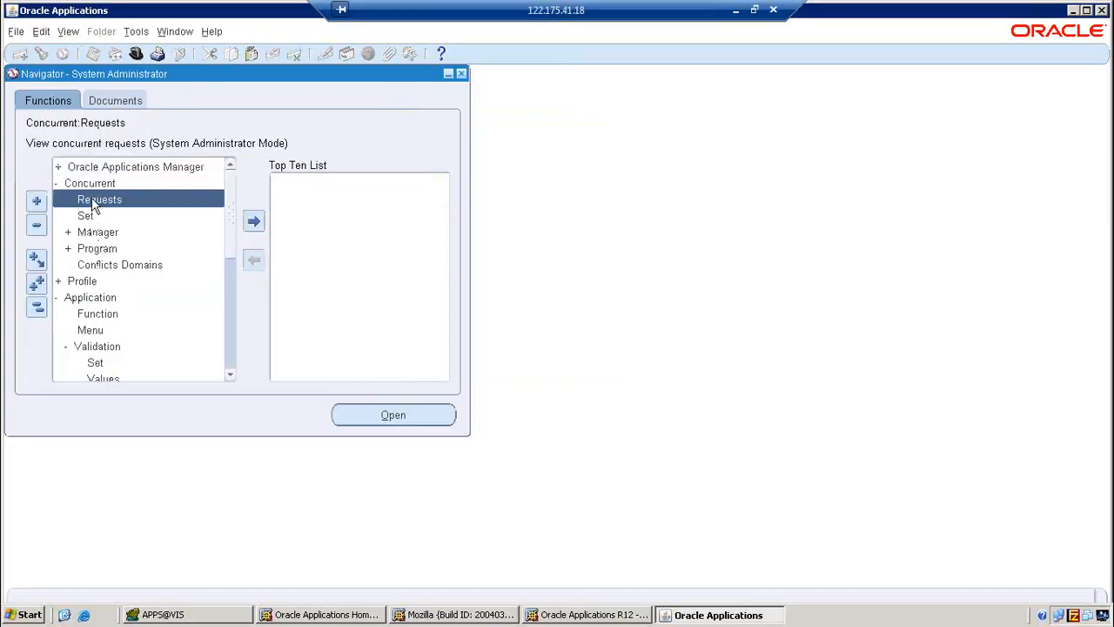
pyautogui.click(96, 187)
pyautogui.click(95, 189)
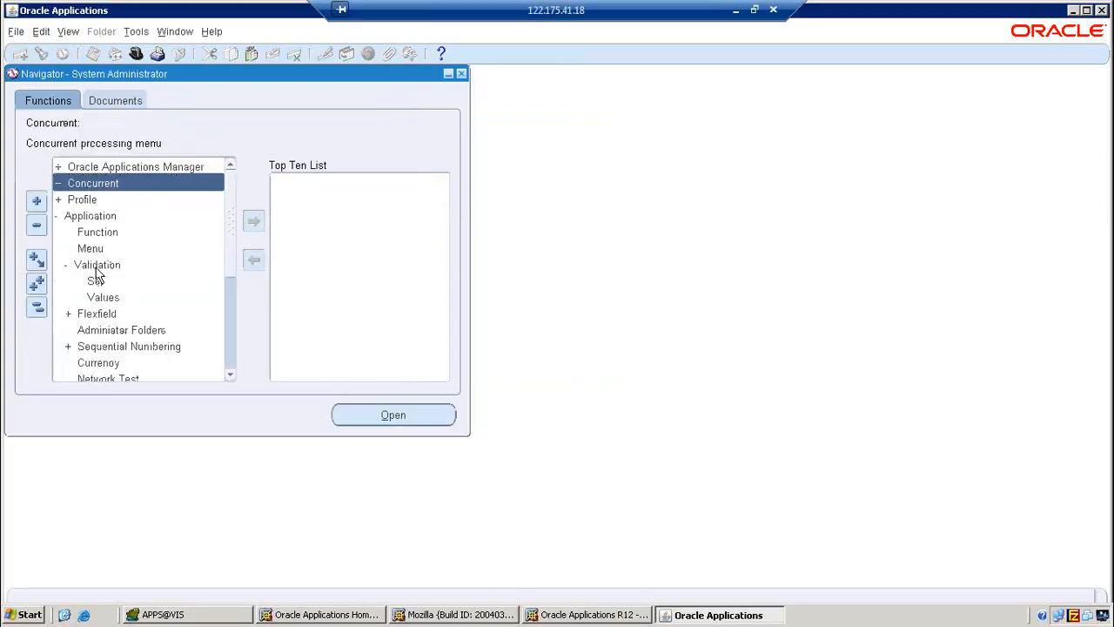
pyautogui.doubleClick(94, 278)
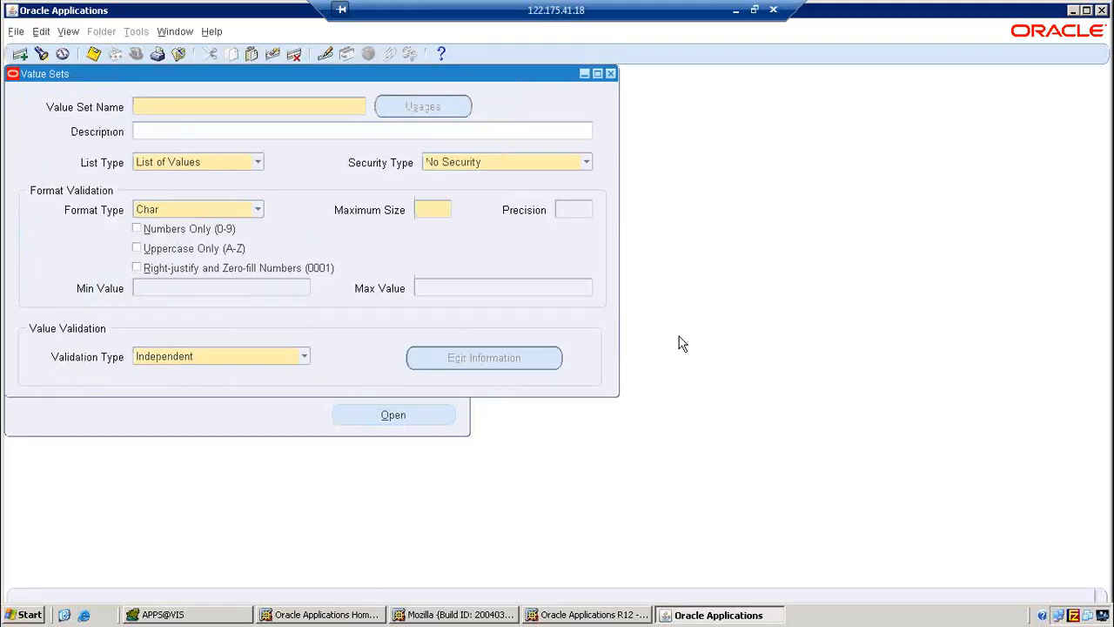
pyautogui.press('F11')
pyautogui.write('JRP')
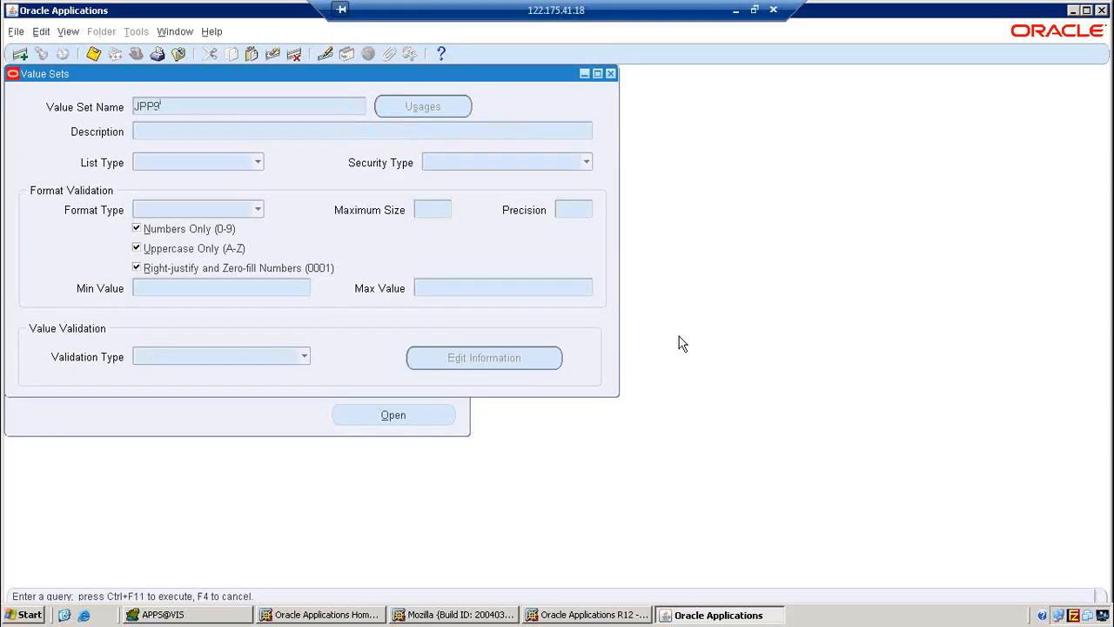
pyautogui.press('F4')
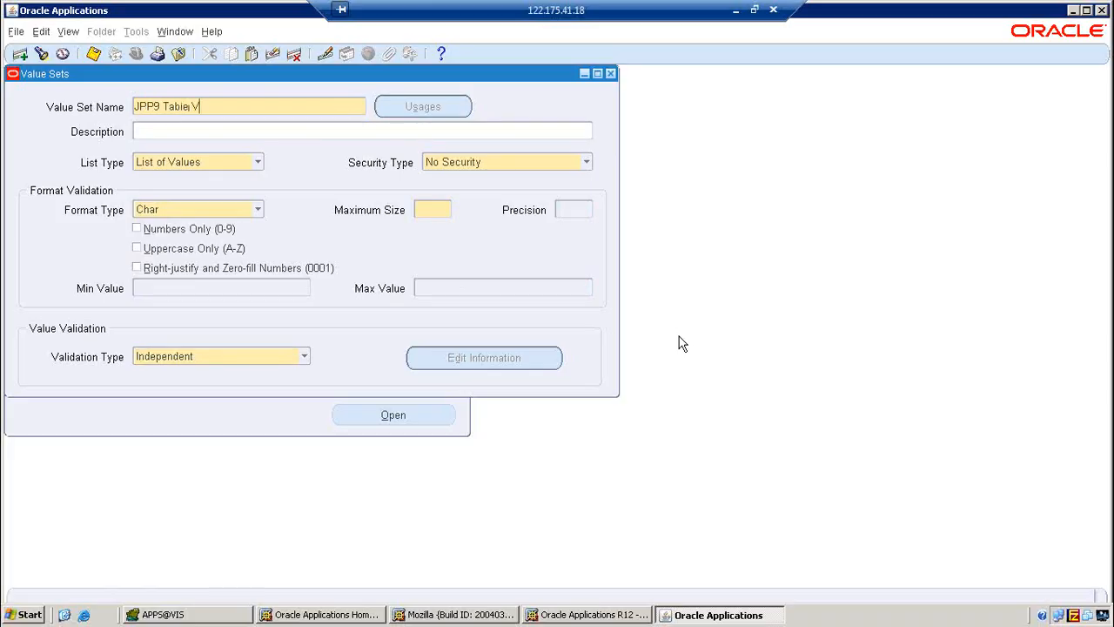
# Step: Define a value set named "JPP9 Table Value Set with Meaning" with maximum size 15 and validation type Table
pyautogui.write('Se')
pyautogui.write('t with Meani')
pyautogui.write('15')
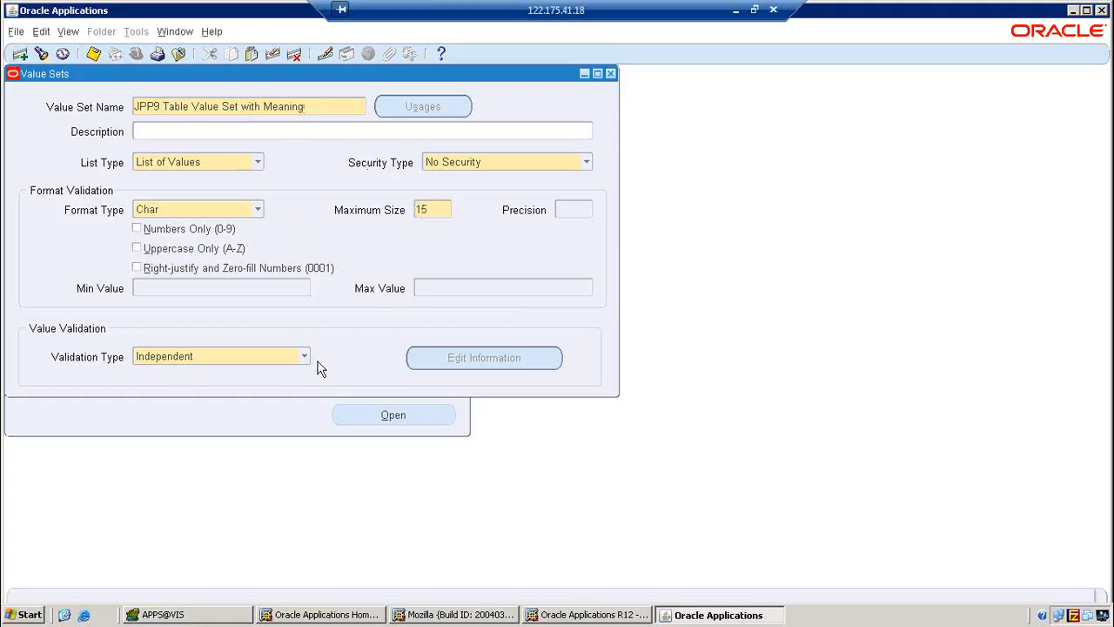
pyautogui.click(295, 286)
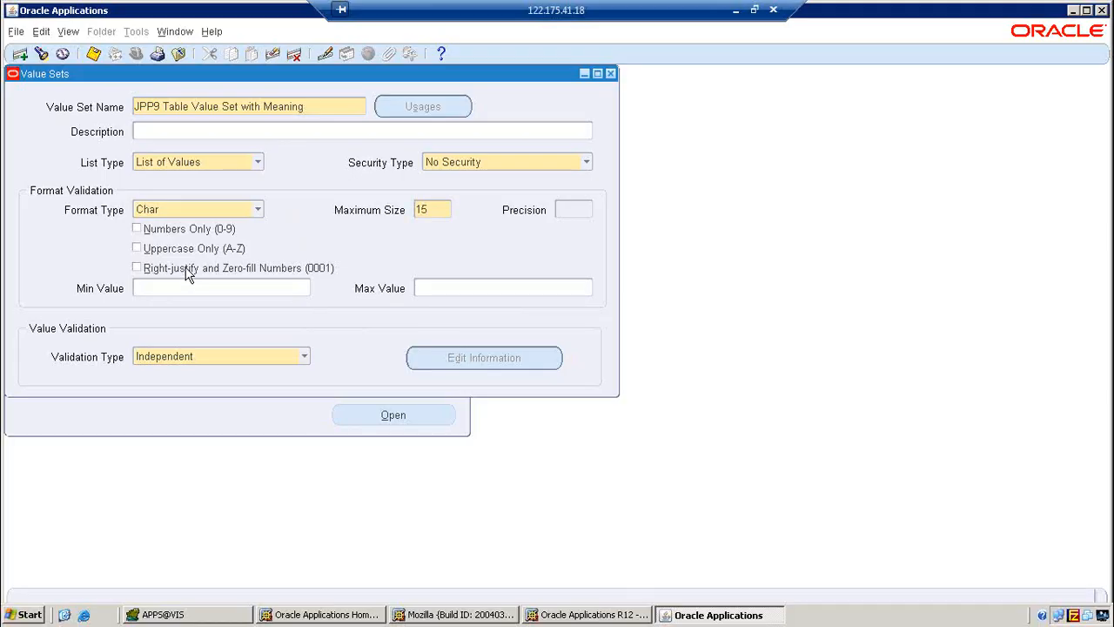
pyautogui.click(299, 356)
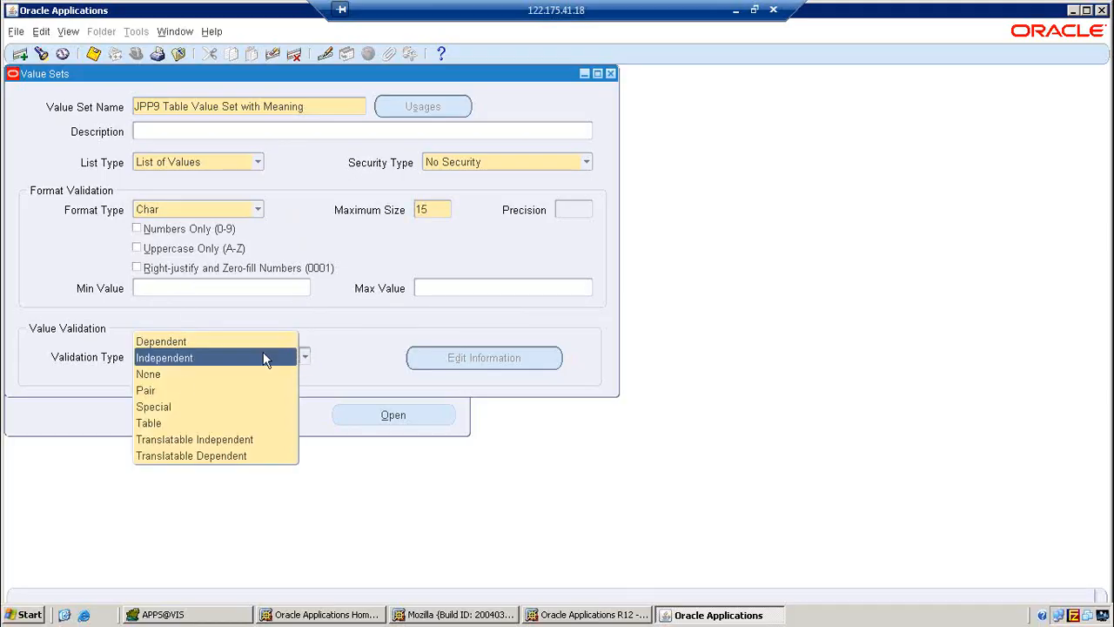
pyautogui.click(162, 423)
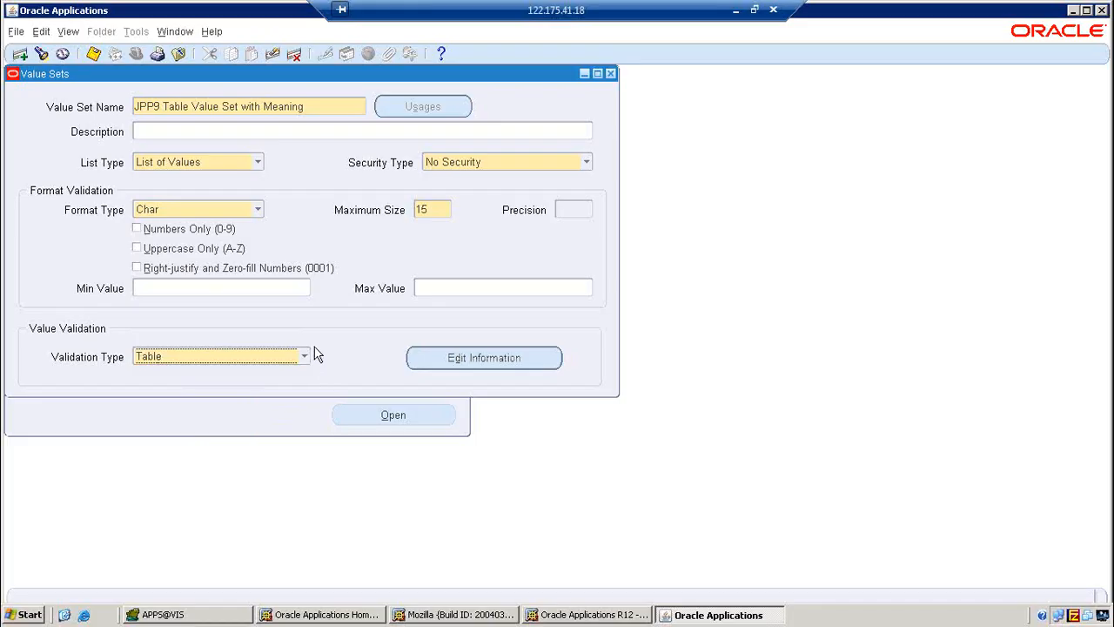
# Step: Open the value set's validation table information and set the table name to FND_USER
pyautogui.click(466, 357)
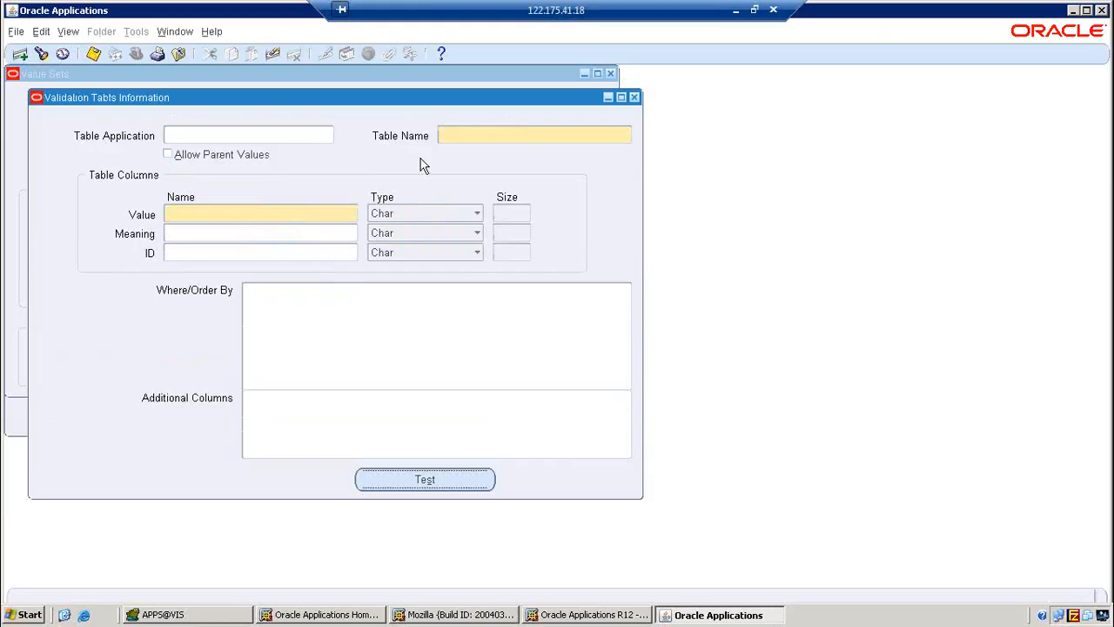
pyautogui.click(452, 136)
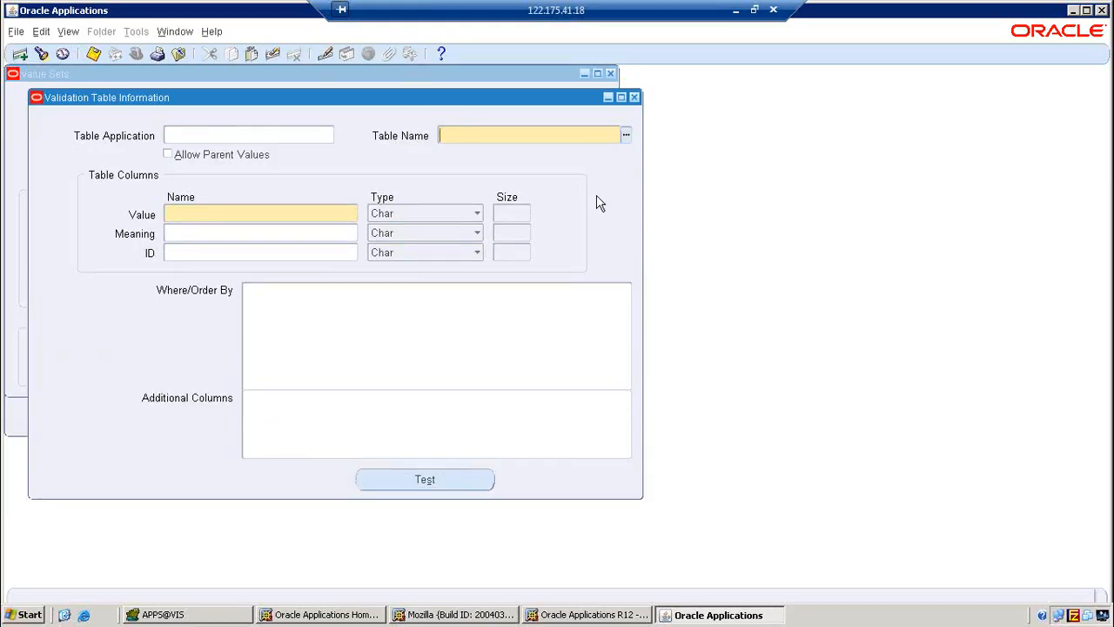
pyautogui.hotkey('ctrl', 'l')
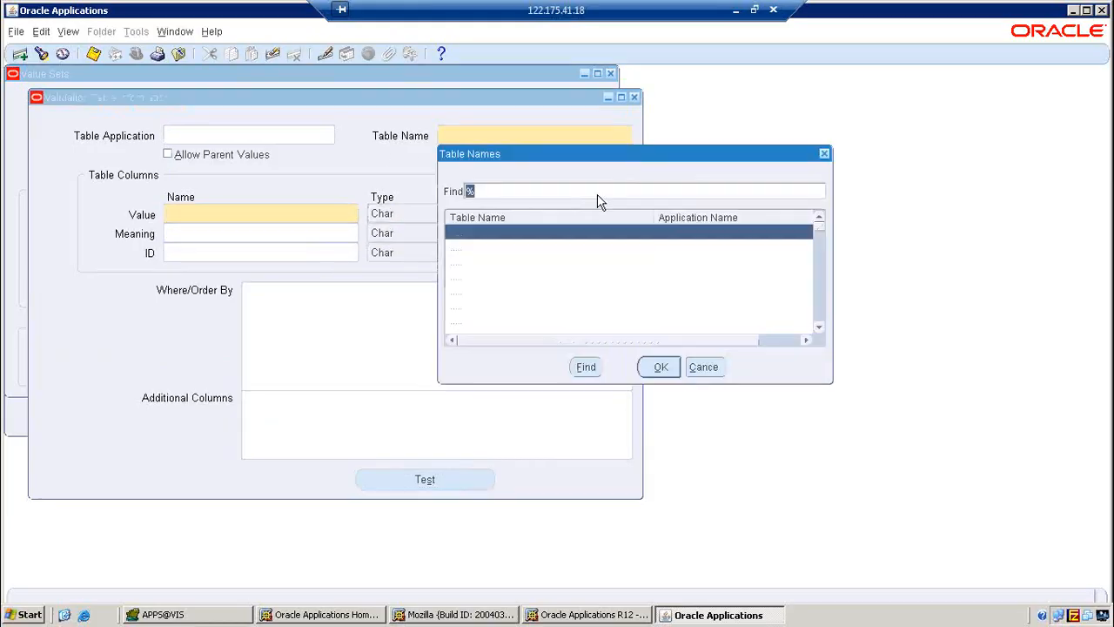
pyautogui.write('fnD_u')
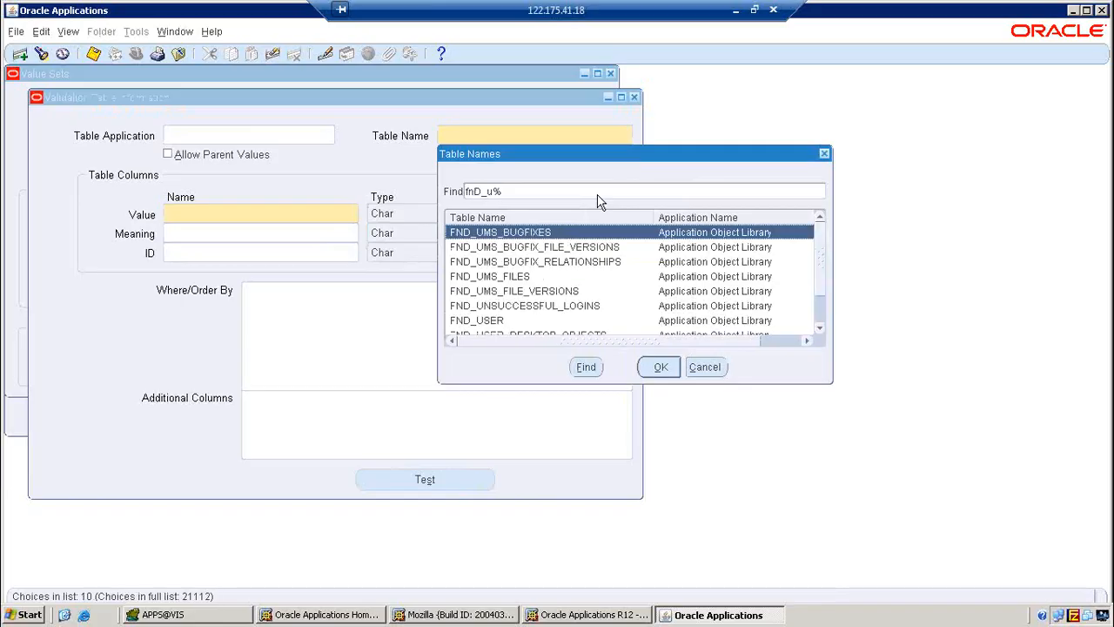
pyautogui.write('sER')
pyautogui.press('Return')
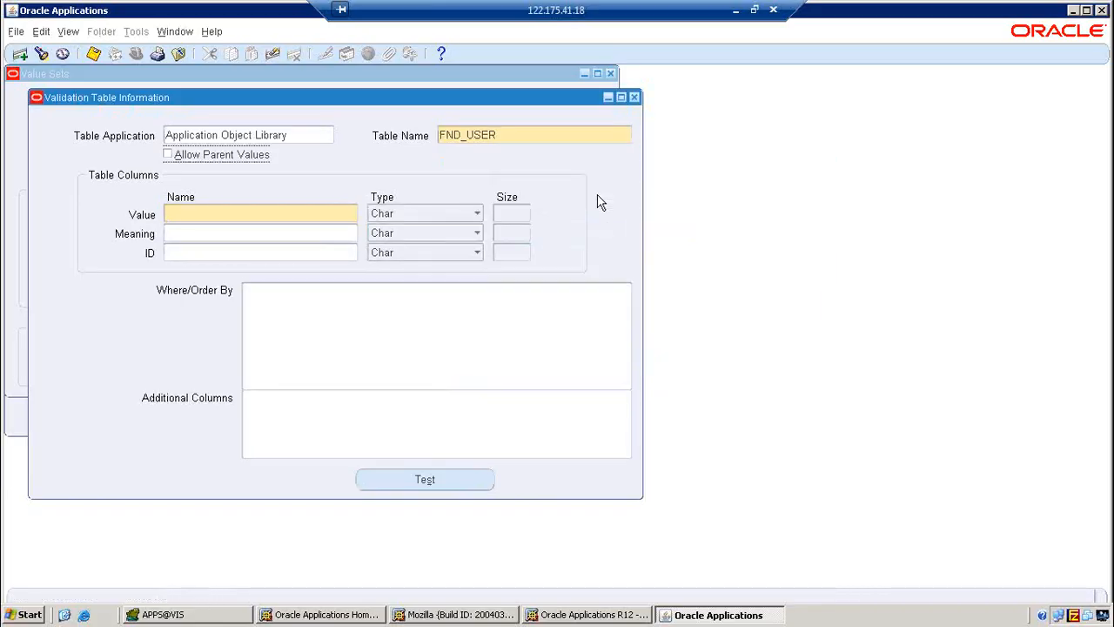
# Step: Set the table's value column to USER_ID with type Char and size 15
pyautogui.click(245, 214)
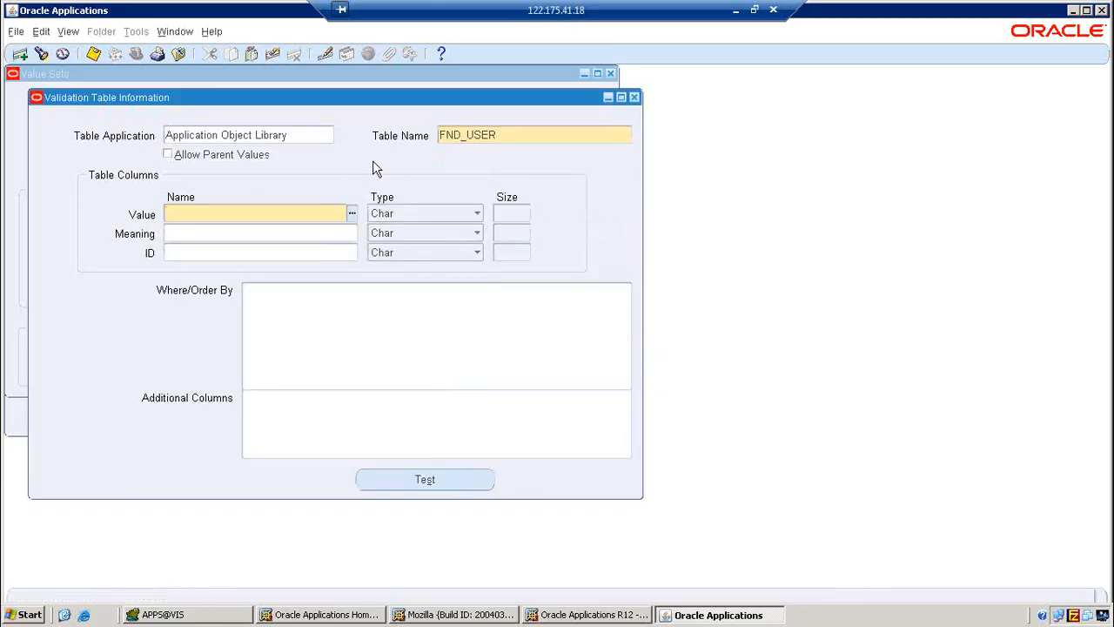
pyautogui.click(351, 214)
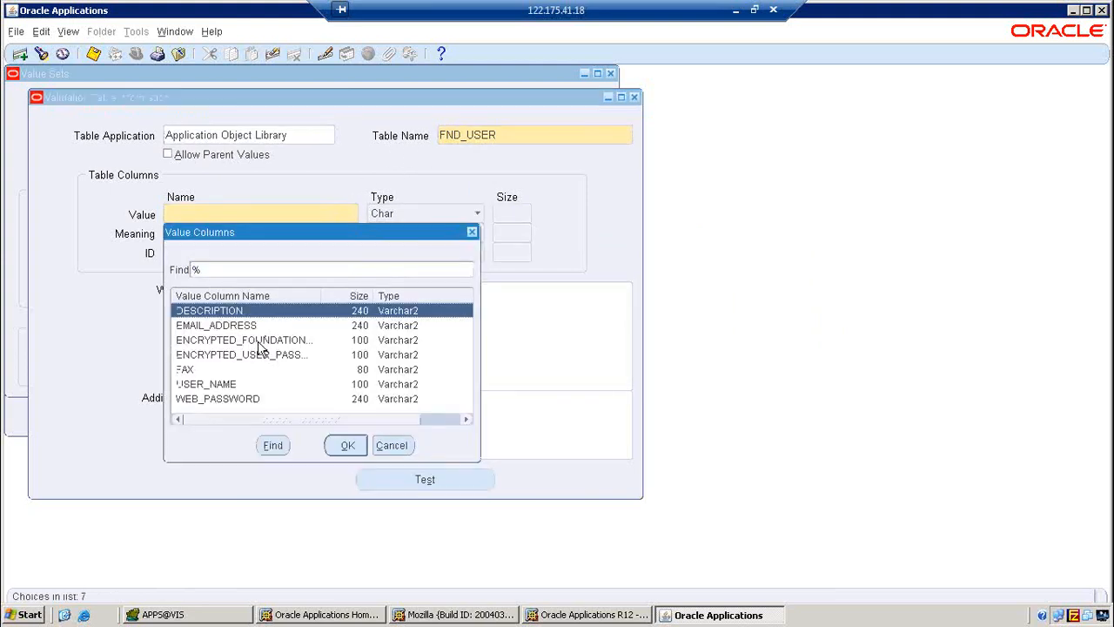
pyautogui.click(394, 447)
pyautogui.write('USER_ID')
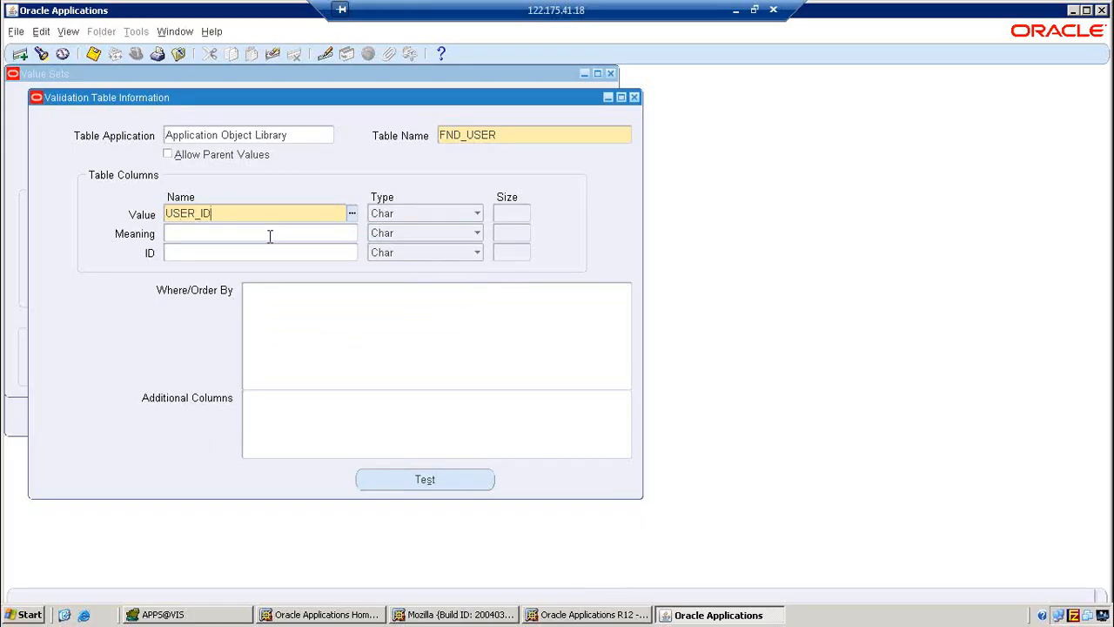
pyautogui.press('Tab')
pyautogui.press('Tab')
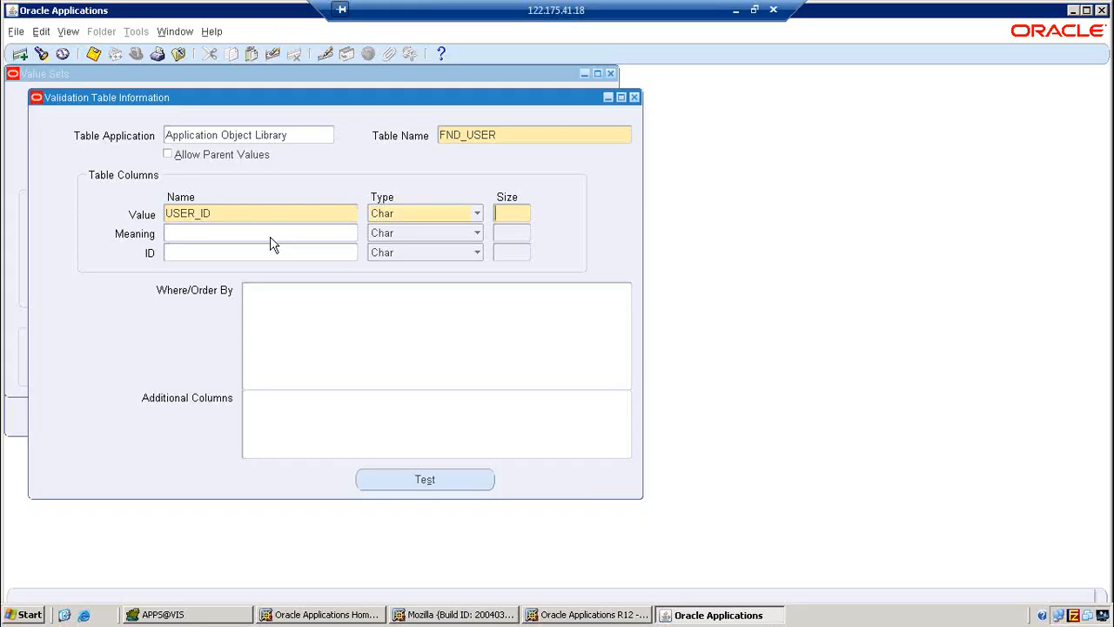
pyautogui.press('Tab')
# Step: Test and save the table value set, and close the validation table and value set forms
pyautogui.click(425, 492)
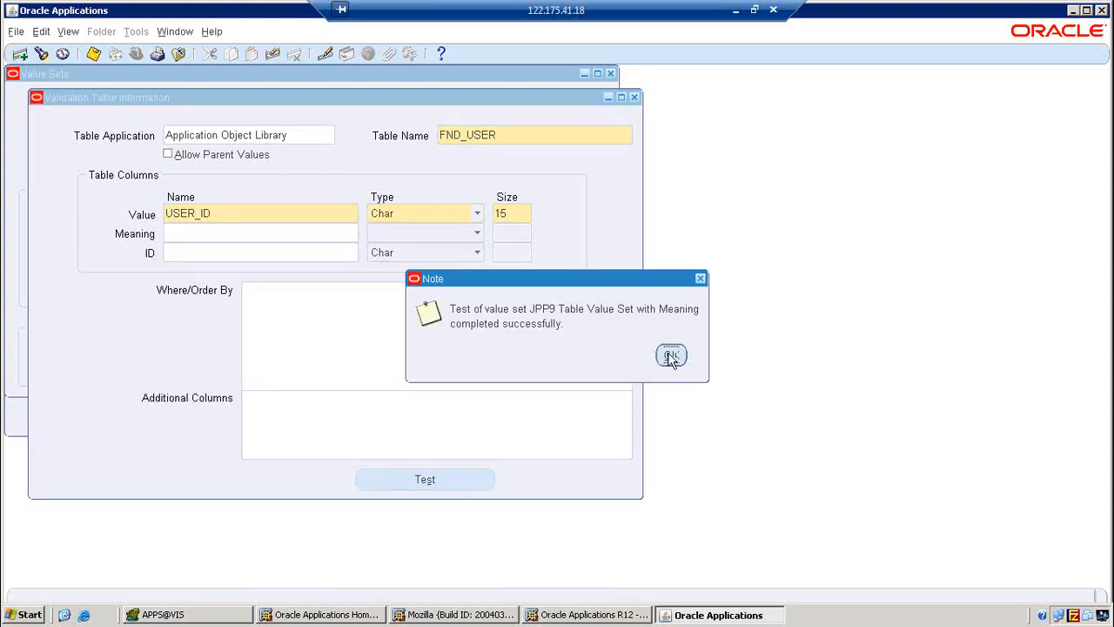
pyautogui.click(671, 357)
pyautogui.click(92, 54)
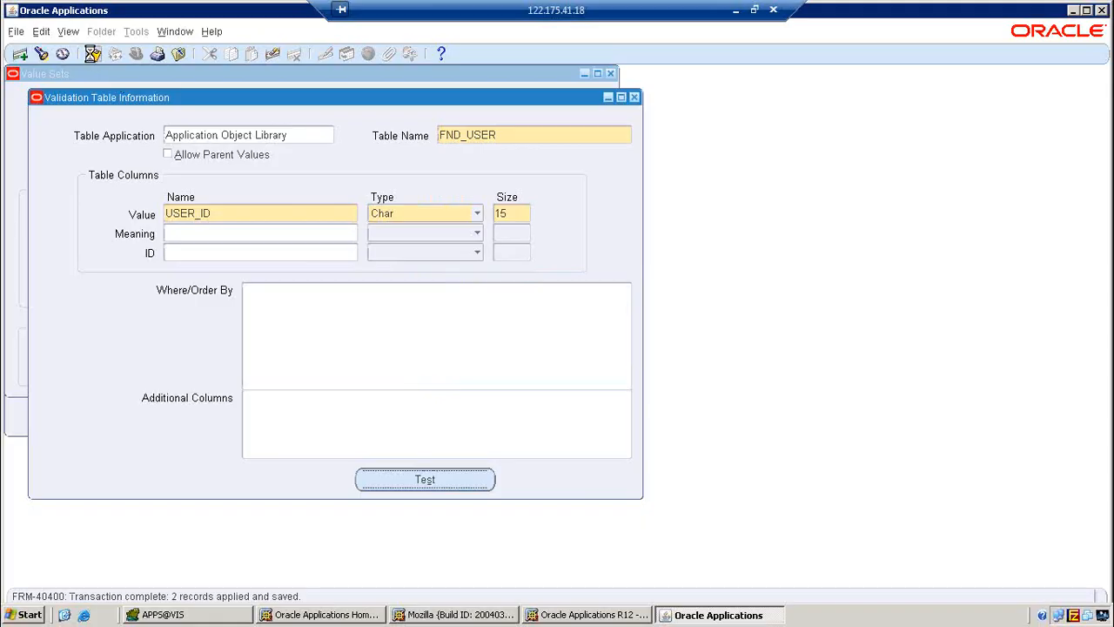
pyautogui.click(92, 54)
pyautogui.click(635, 98)
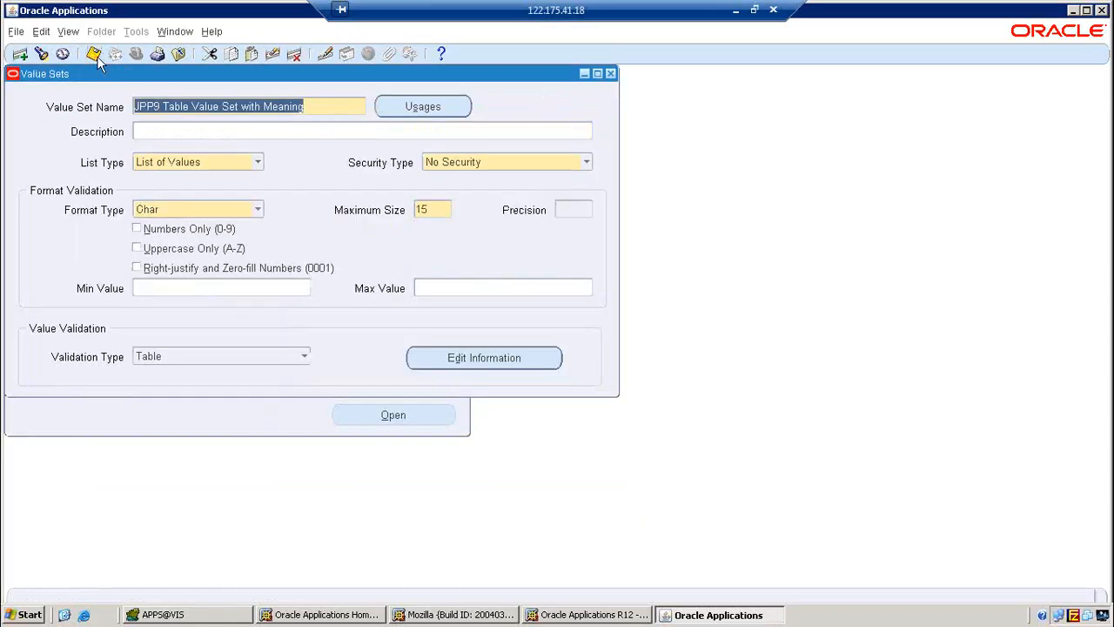
pyautogui.click(610, 74)
# Step: Open the concurrent program definition form, query programs matching JPP9%R% and open the parameters of JPP9 Report Parameter Program
pyautogui.doubleClick(85, 218)
pyautogui.doubleClick(94, 184)
pyautogui.doubleClick(94, 249)
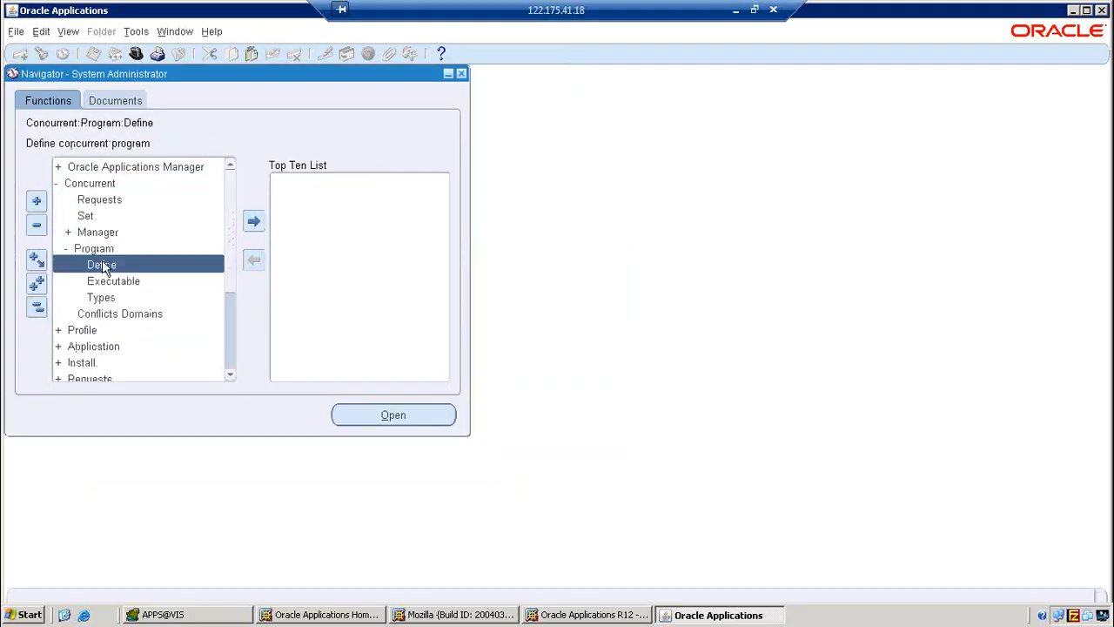
pyautogui.doubleClick(181, 266)
pyautogui.press('F11')
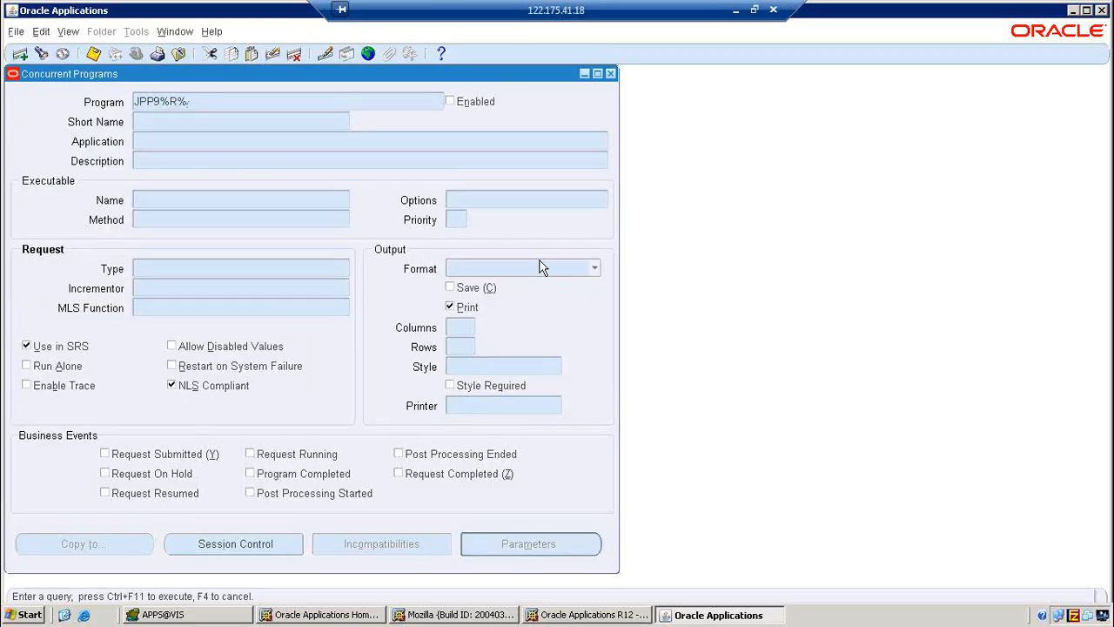
pyautogui.hotkey('ctrl', 'F11')
pyautogui.click(527, 546)
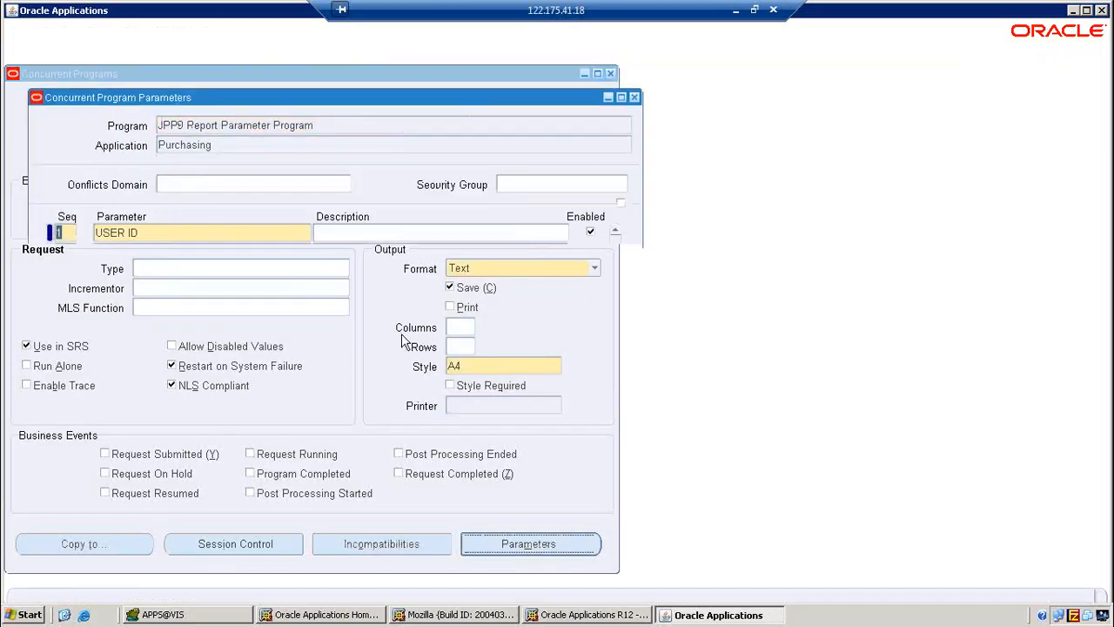
# Step: Set the USER ID parameter's value set to "JPP9 Table Value Set with Meaning" and save
pyautogui.click(254, 332)
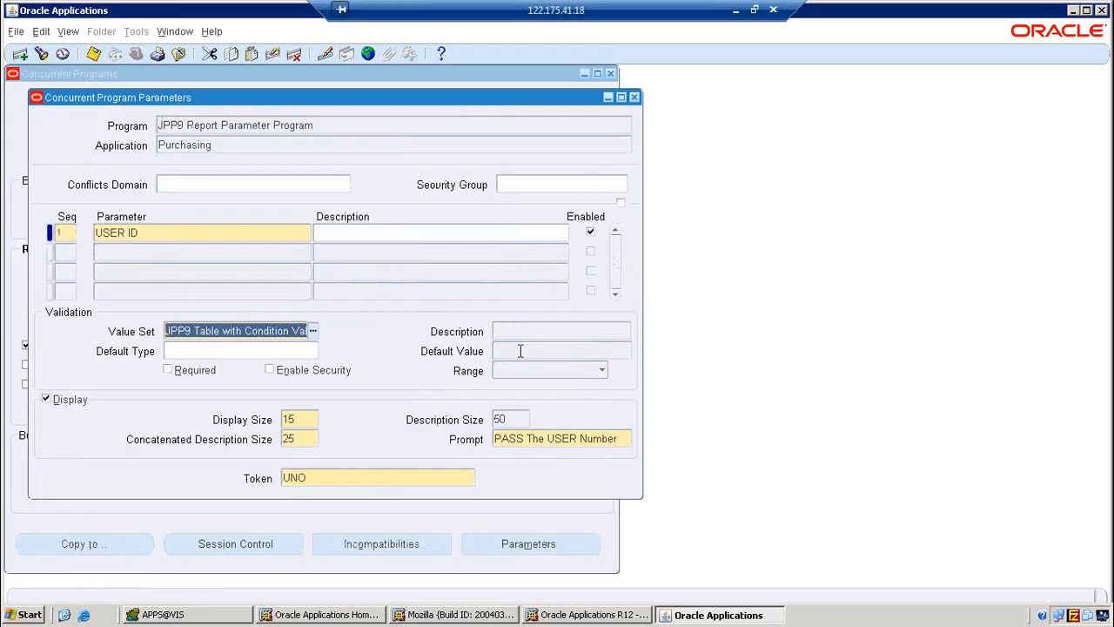
pyautogui.write('JPP9')
pyautogui.press('Tab')
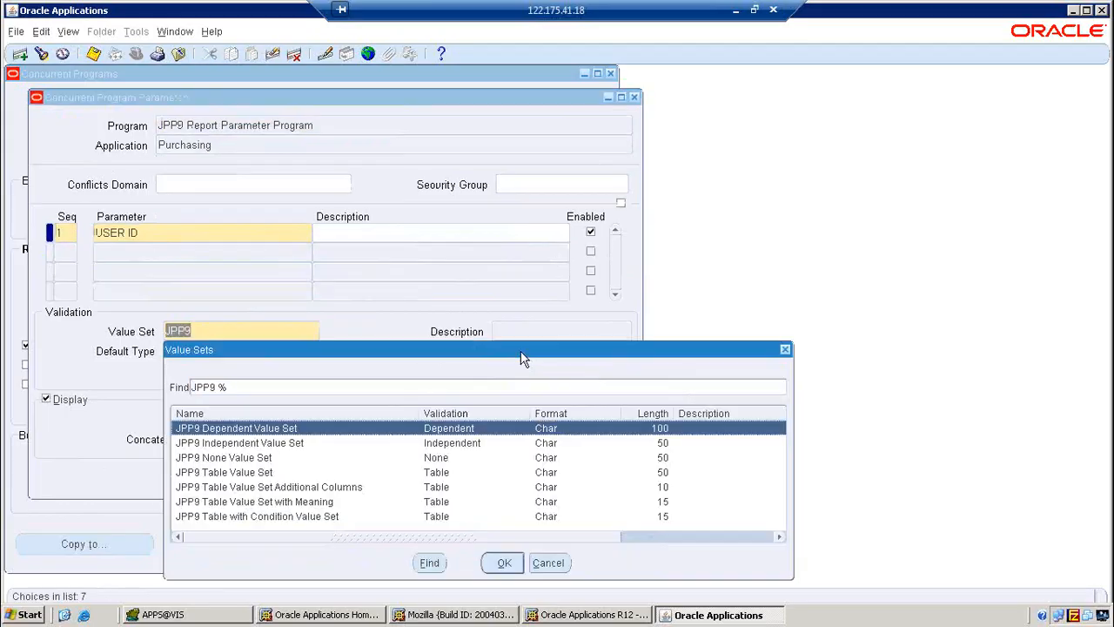
pyautogui.moveTo(411, 358); pyautogui.dragTo(384, 199)
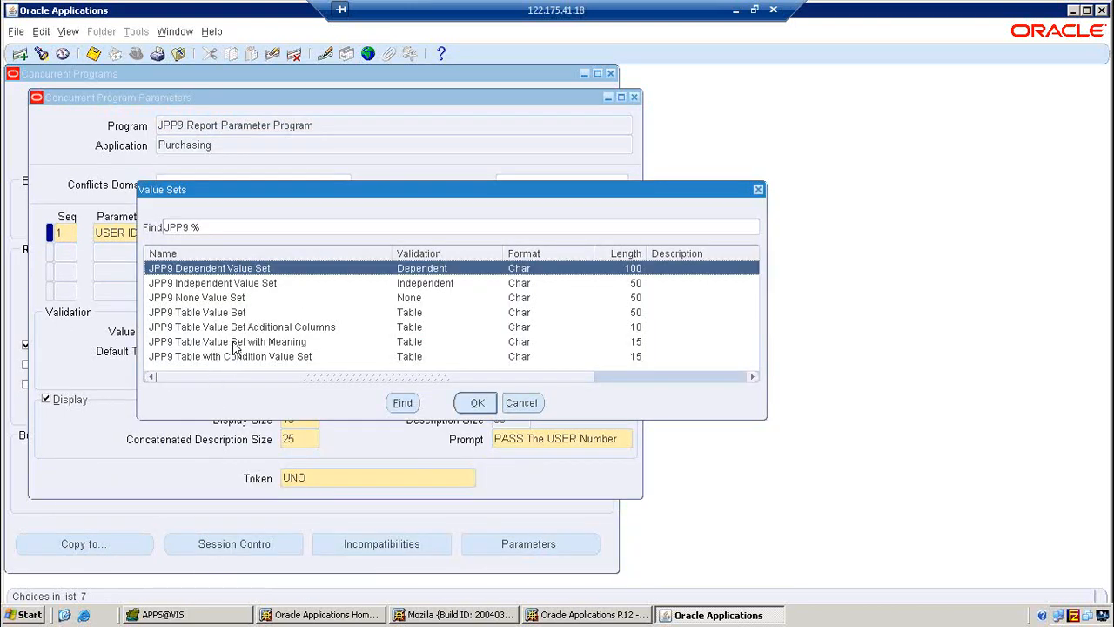
pyautogui.click(237, 343)
pyautogui.click(479, 403)
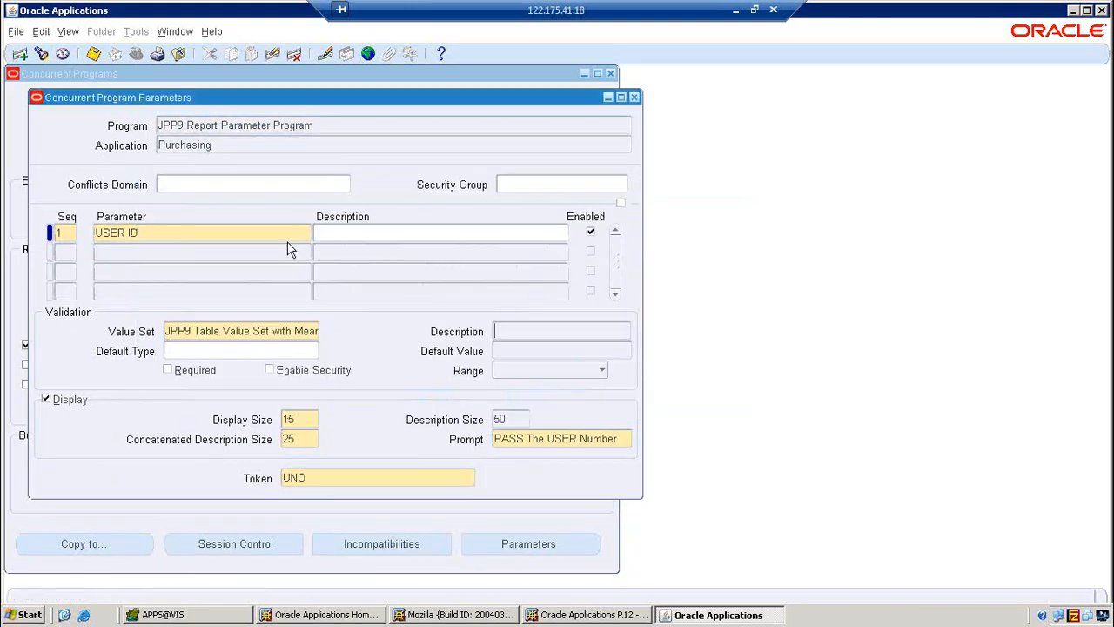
pyautogui.click(93, 54)
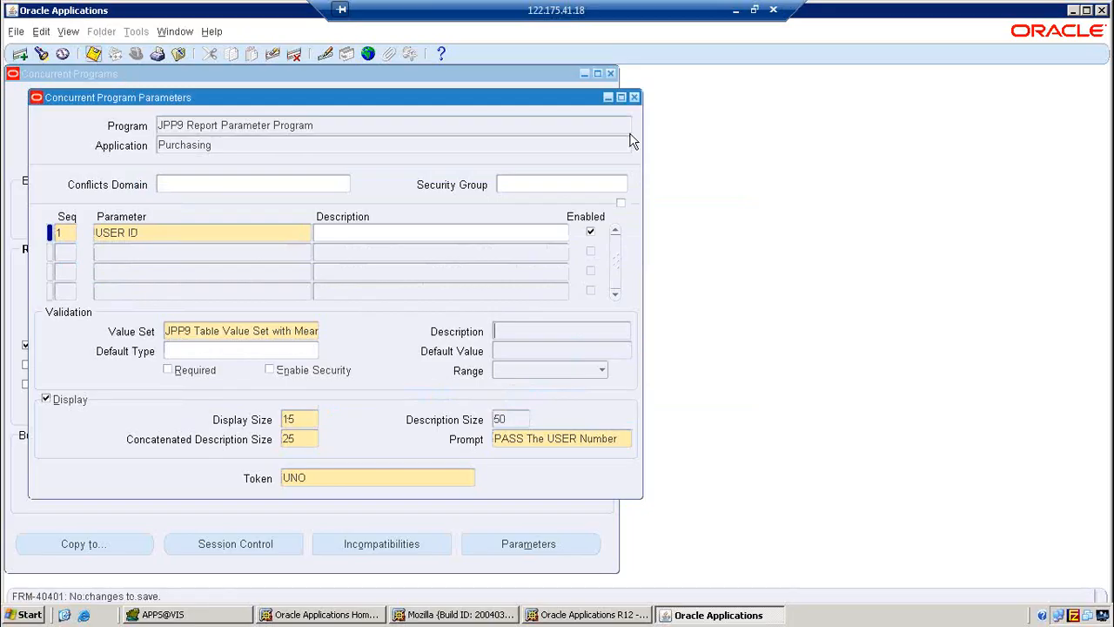
# Step: Close the parameter and concurrent program forms and switch to the JPP9 Responsibility
pyautogui.click(634, 98)
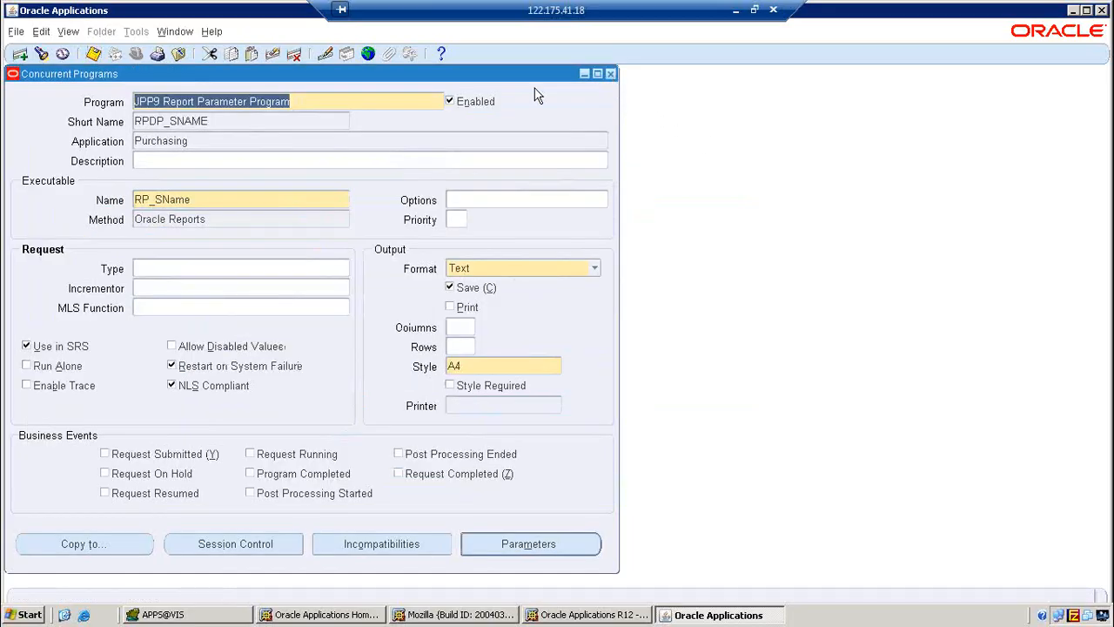
pyautogui.click(610, 73)
pyautogui.doubleClick(72, 186)
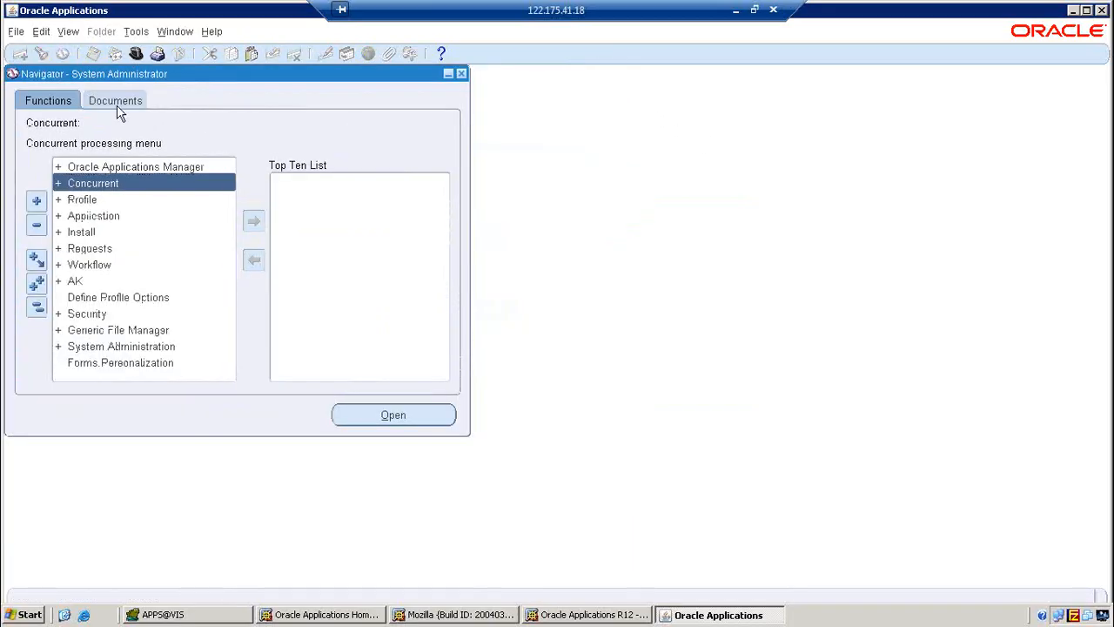
pyautogui.click(135, 54)
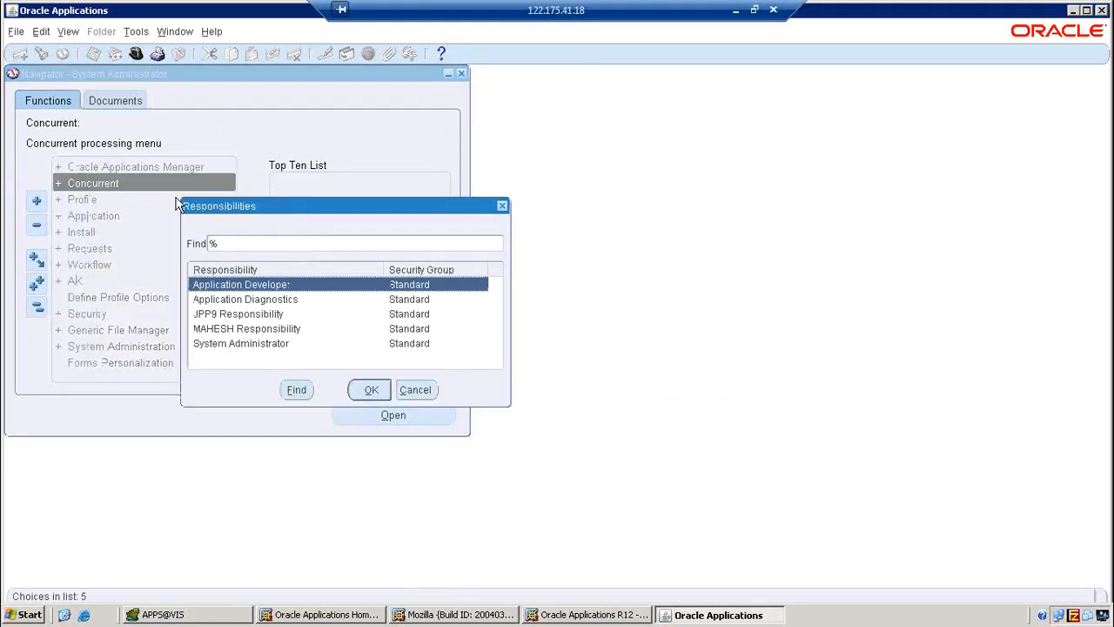
pyautogui.click(224, 315)
pyautogui.click(379, 393)
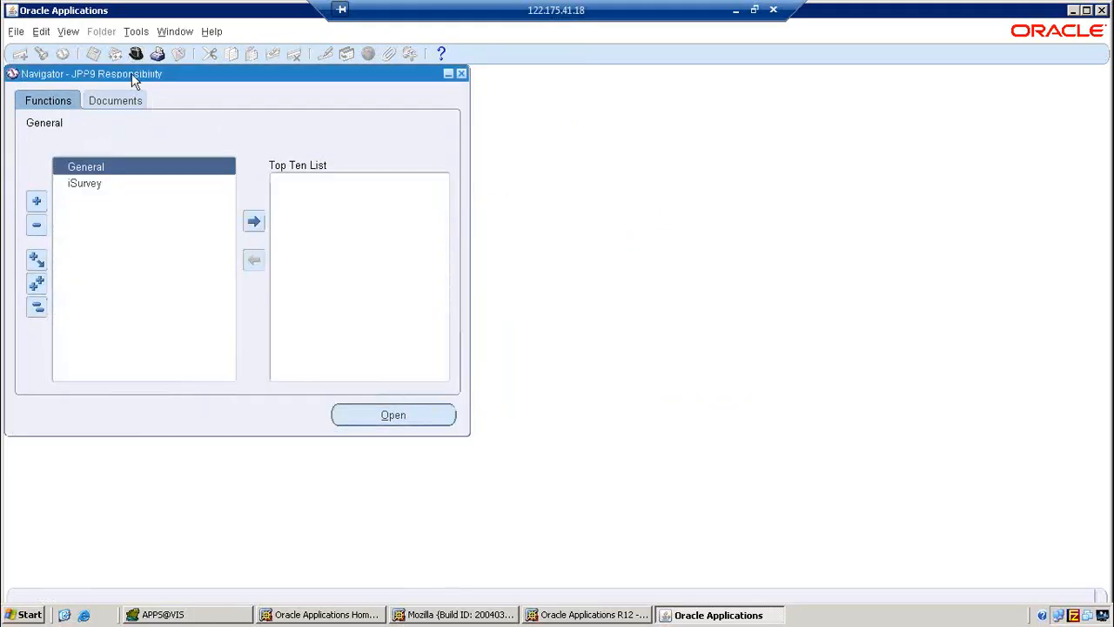
# Step: Start a new single request for JPP9 Report Parameter Program
pyautogui.click(74, 33)
pyautogui.click(81, 240)
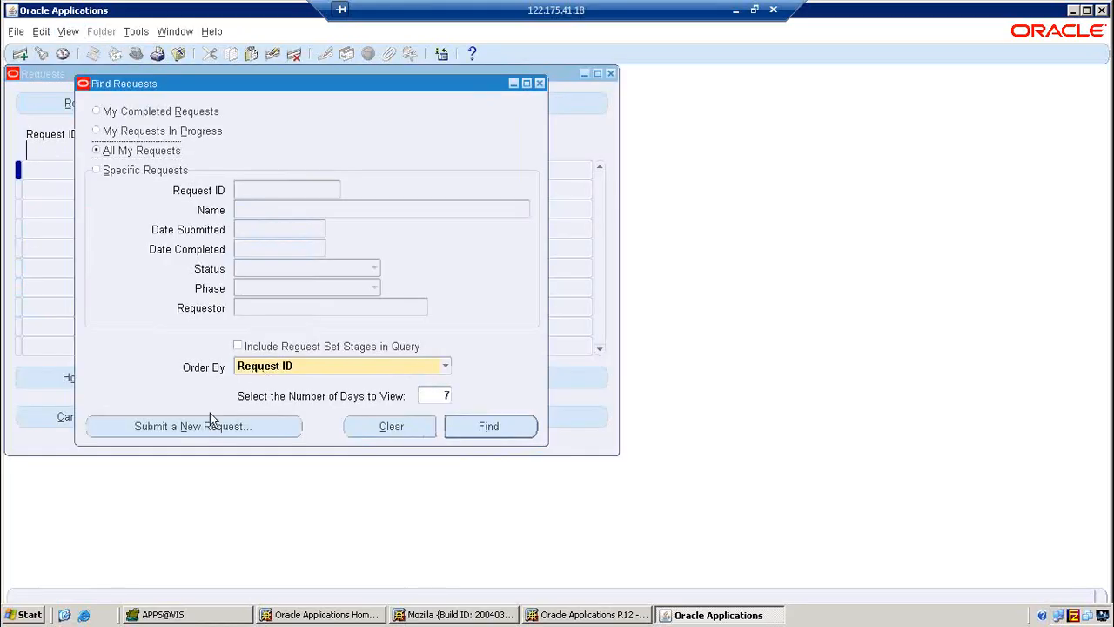
pyautogui.click(204, 430)
pyautogui.click(299, 352)
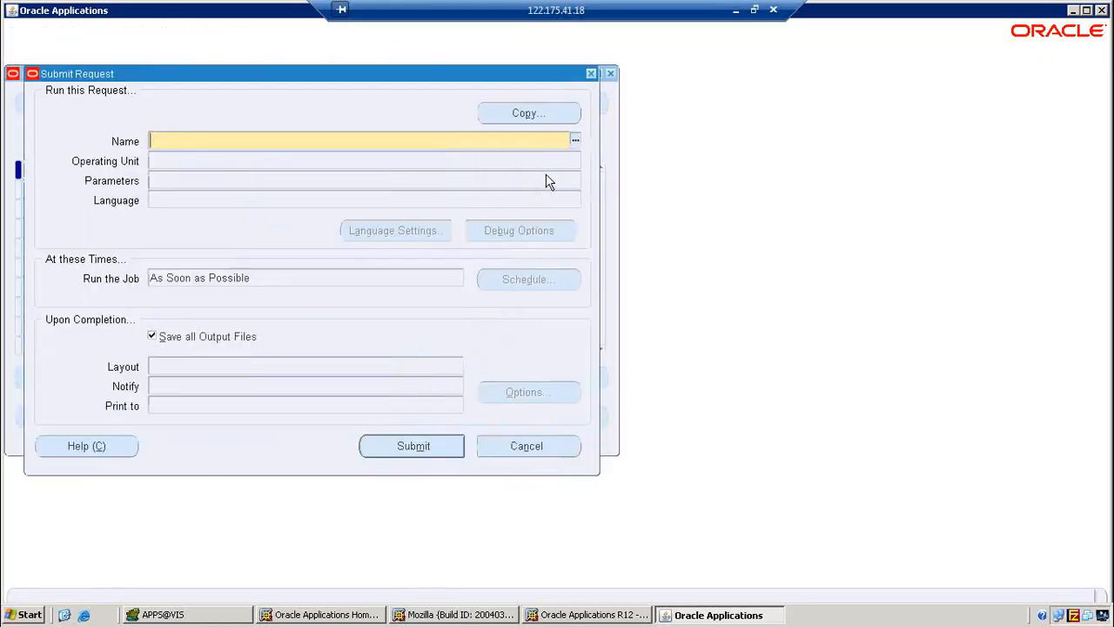
pyautogui.click(576, 141)
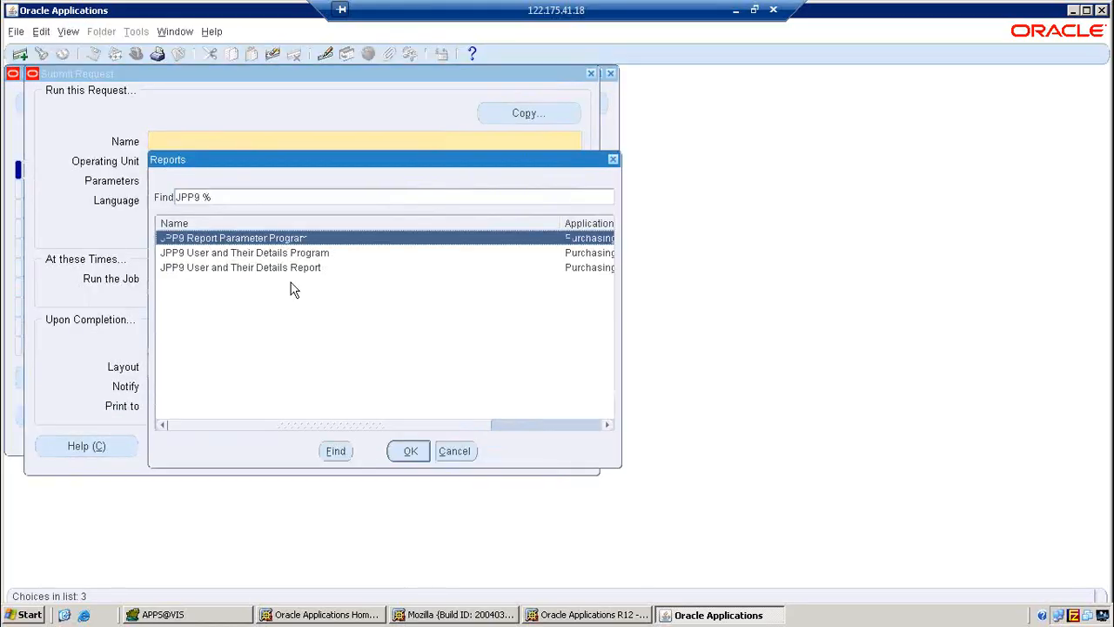
pyautogui.click(411, 452)
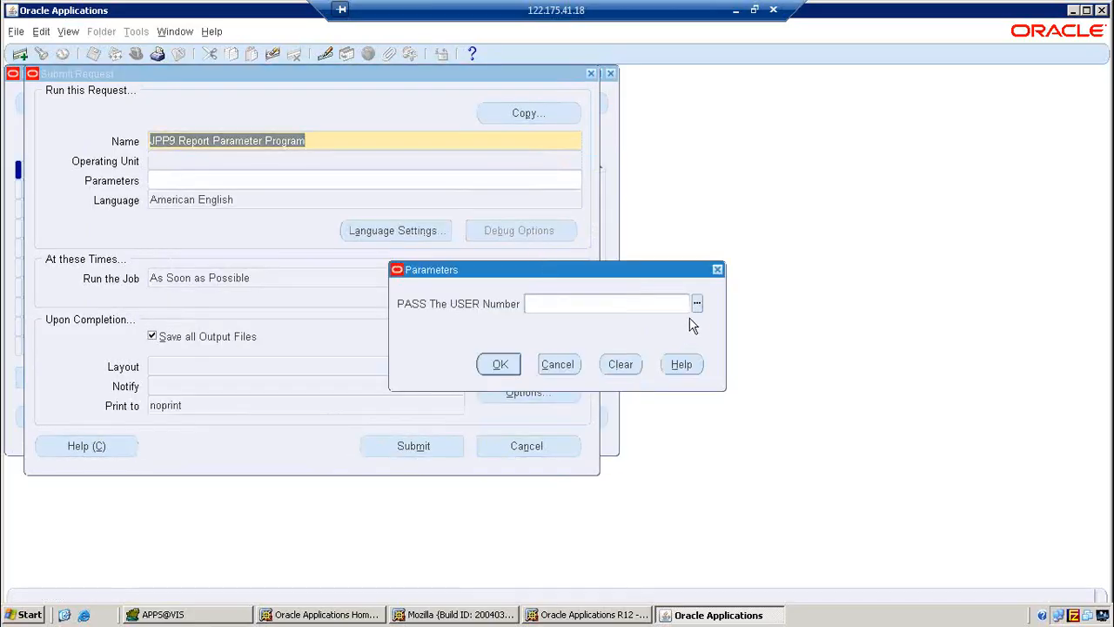
# Step: Filter the PASS The USER Number list by 1013% and pick a user number near the end of the list as the parameter
pyautogui.click(697, 304)
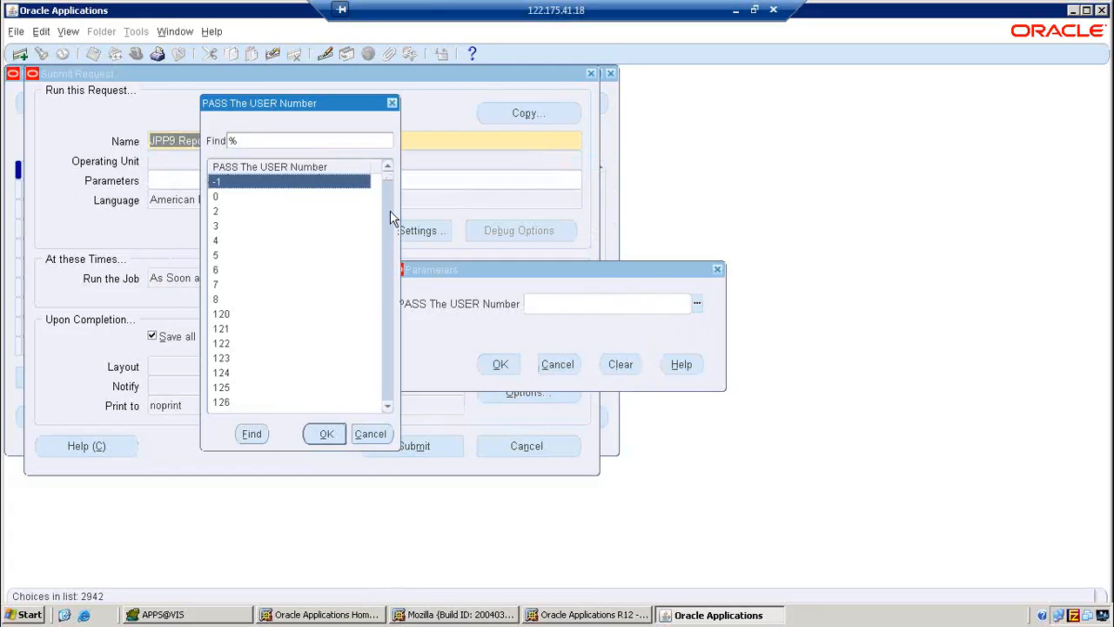
pyautogui.write('13')
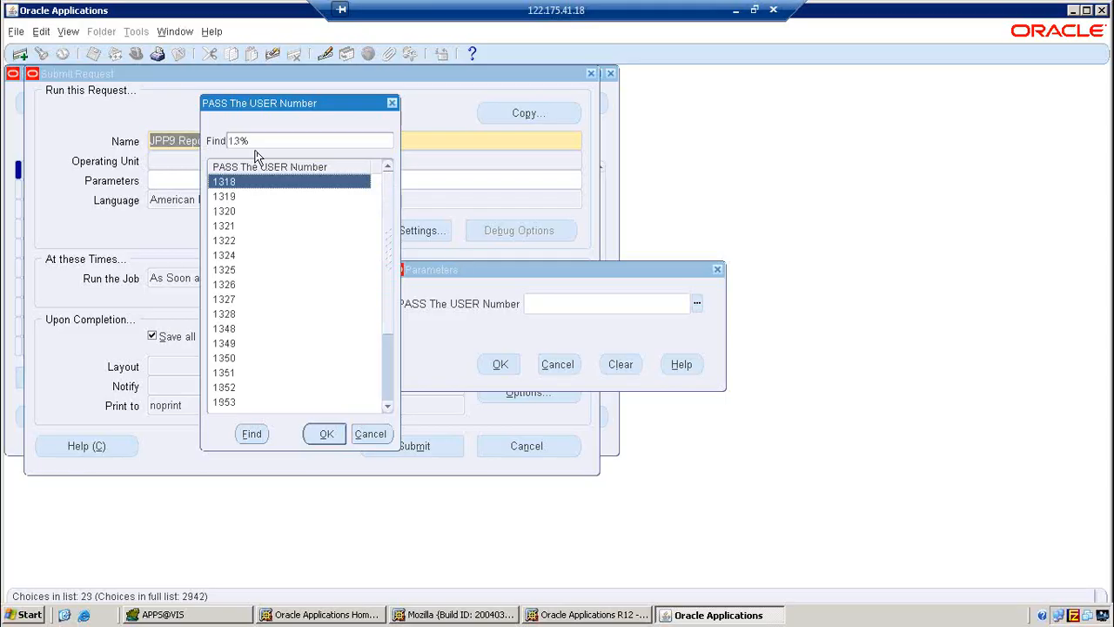
pyautogui.click(240, 140)
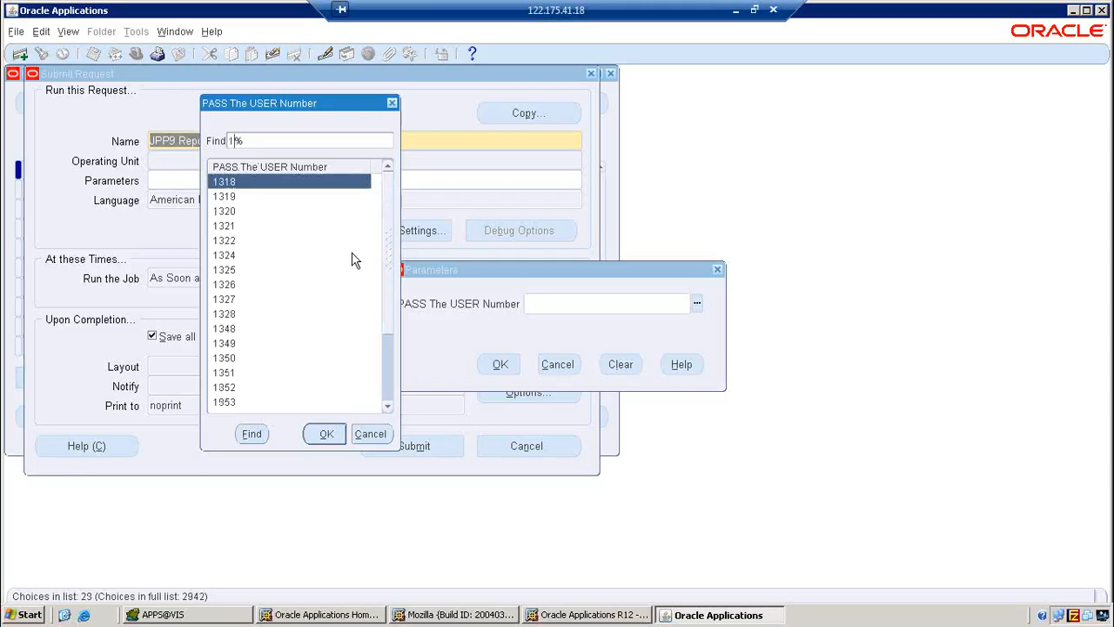
pyautogui.write('0')
pyautogui.press('BackSpace')
pyautogui.press('Delete')
pyautogui.write('013')
pyautogui.press('Return')
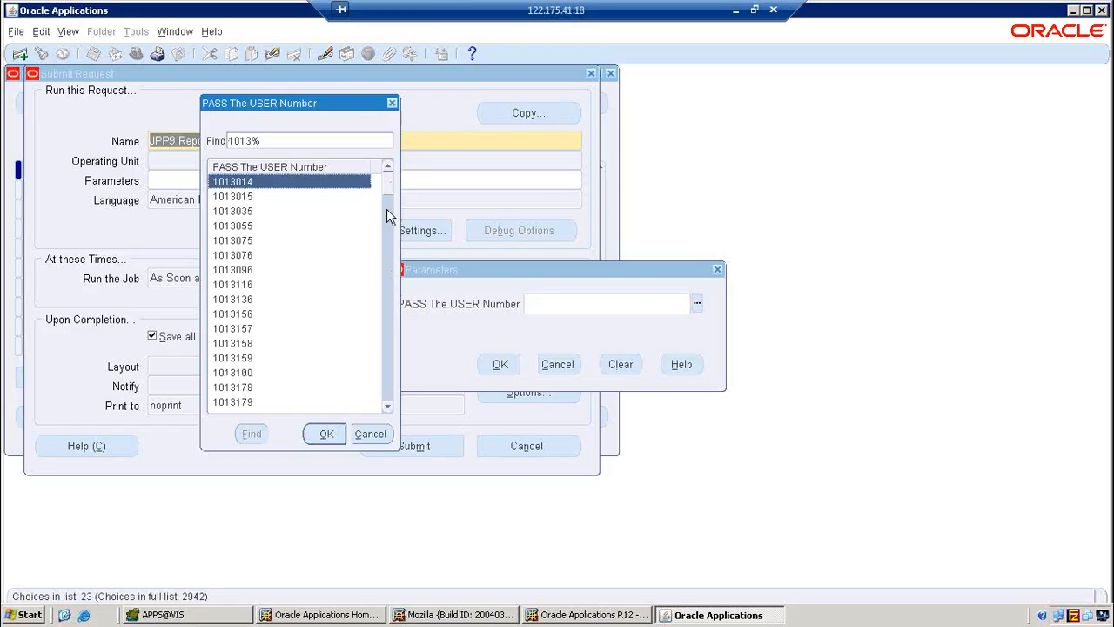
pyautogui.moveTo(387, 192); pyautogui.dragTo(397, 409)
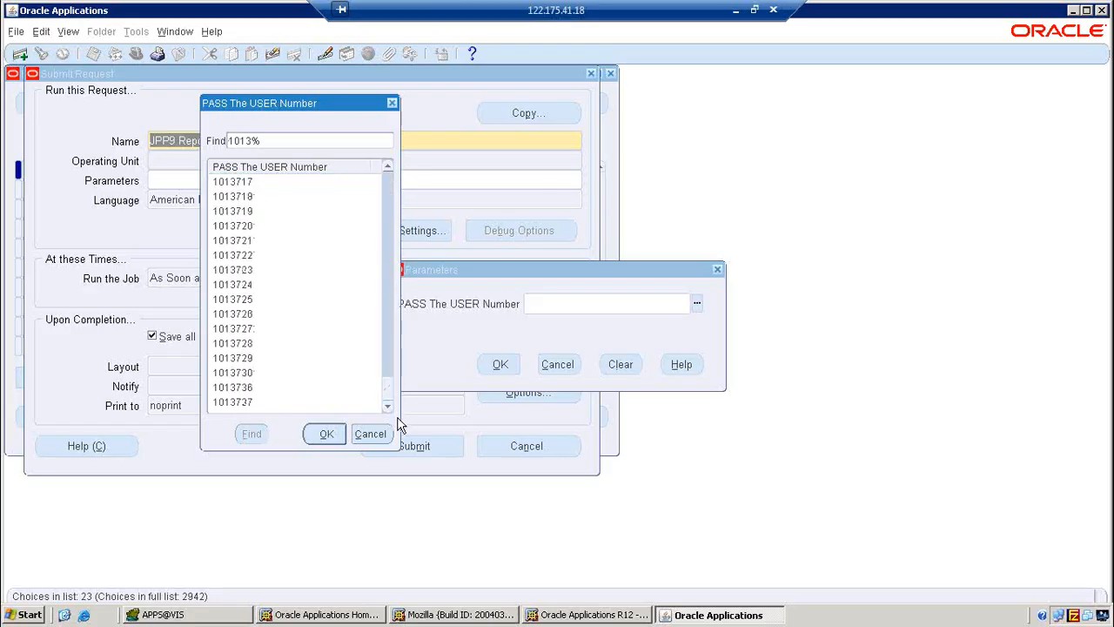
pyautogui.click(252, 379)
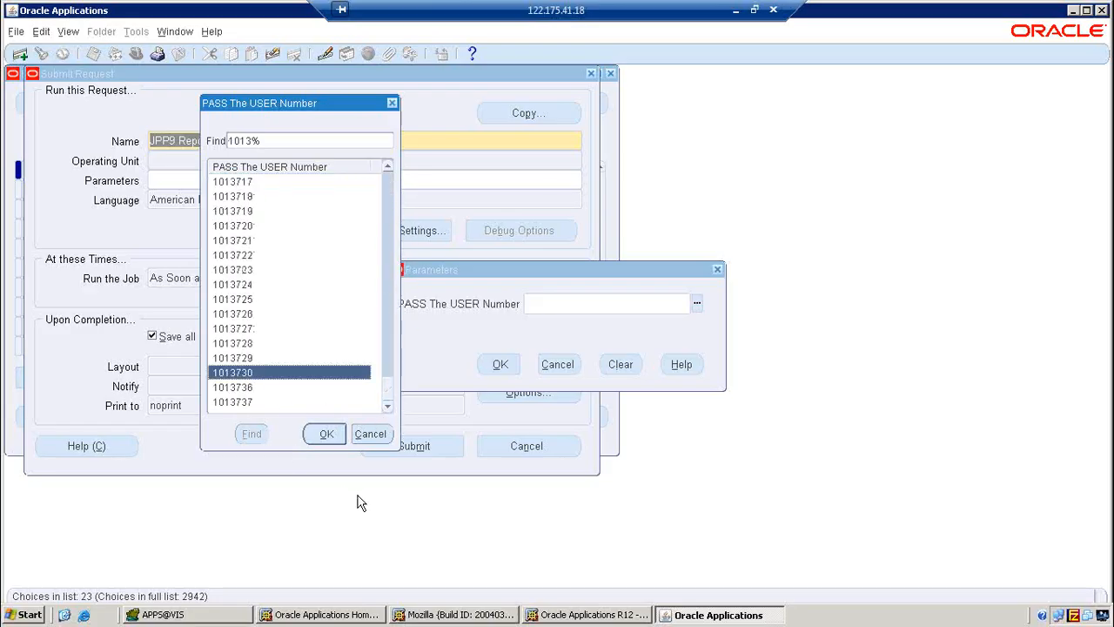
pyautogui.click(325, 434)
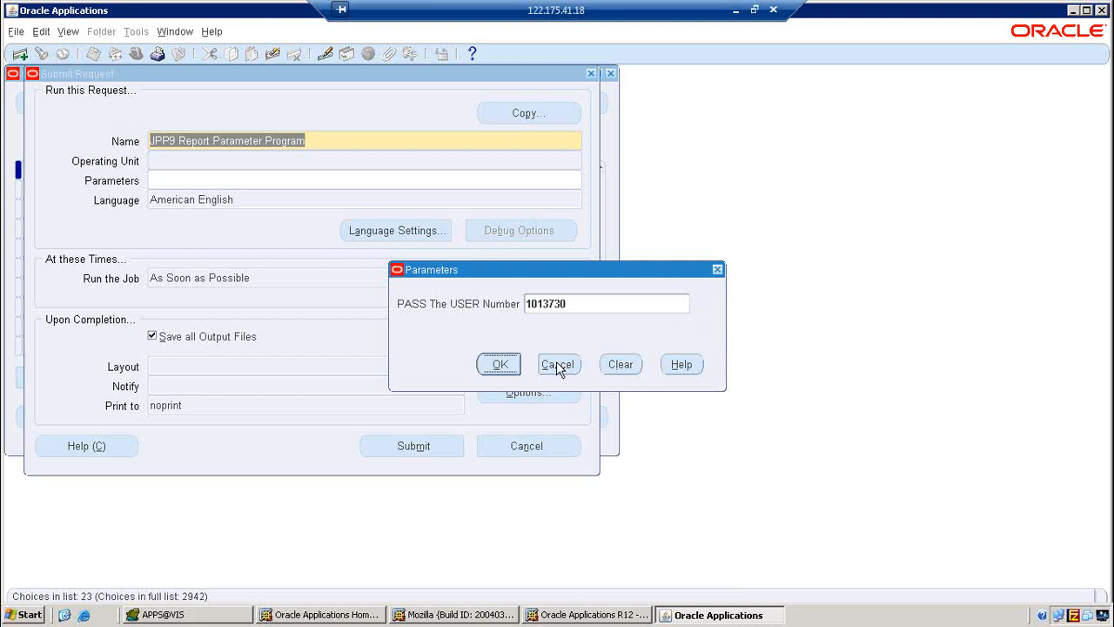
pyautogui.click(499, 364)
# Step: Cancel the unsubmitted request and switch back to the System Administrator responsibility
pyautogui.click(525, 445)
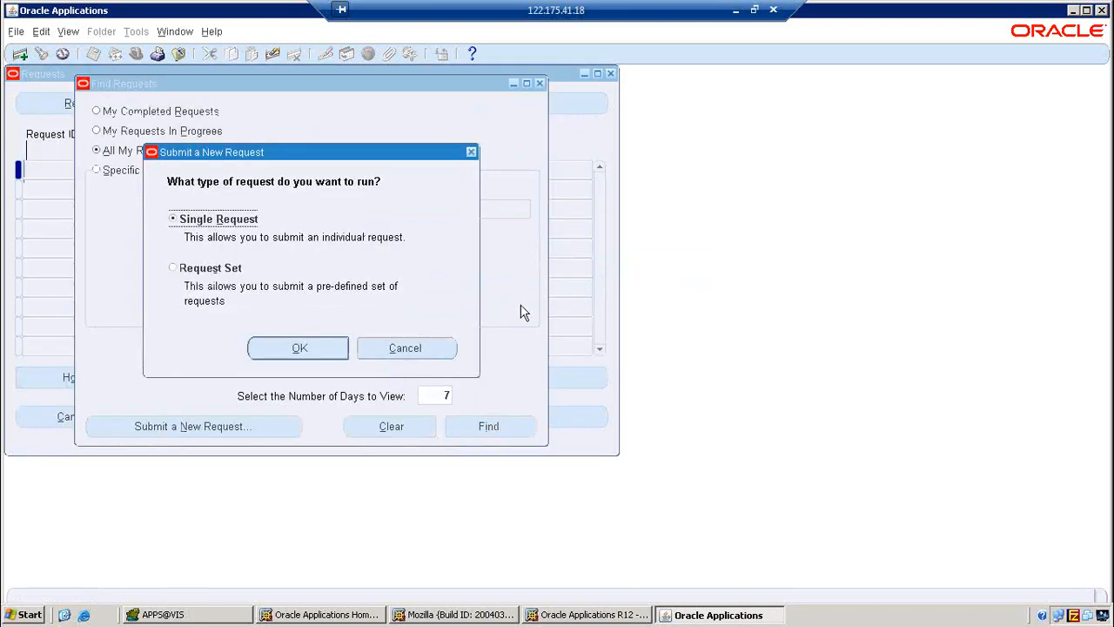
pyautogui.click(435, 348)
pyautogui.click(539, 83)
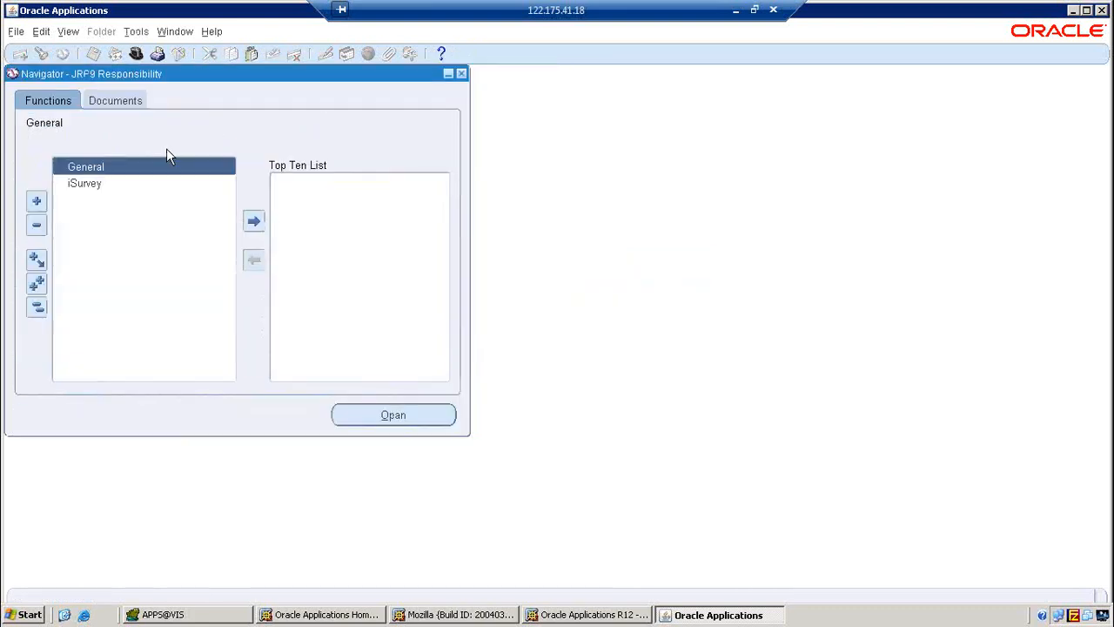
pyautogui.click(135, 54)
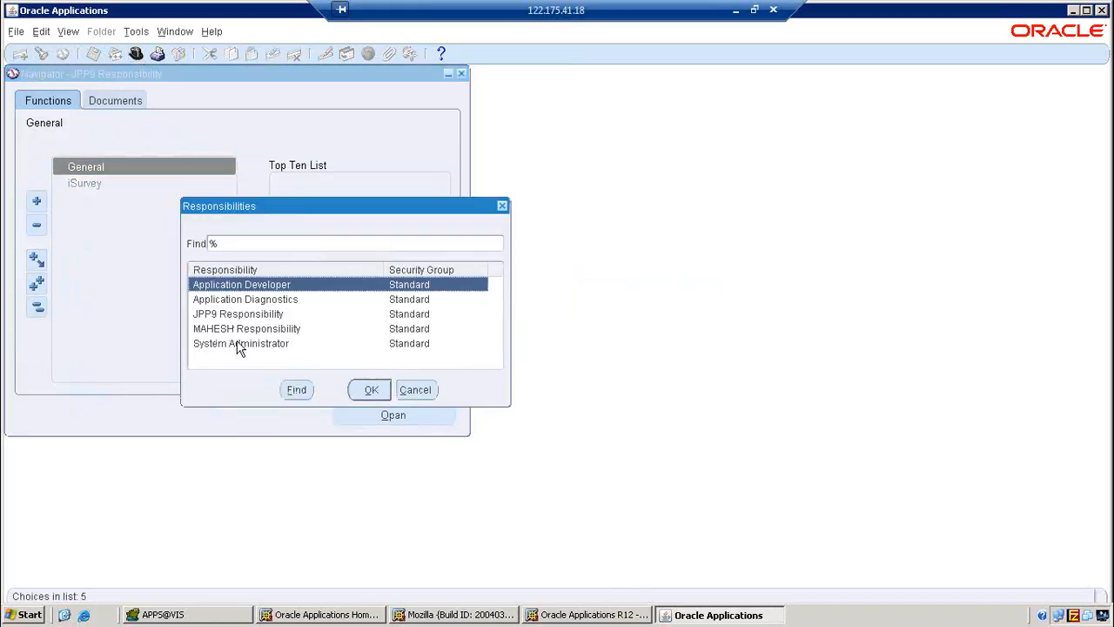
pyautogui.click(240, 345)
pyautogui.click(365, 390)
# Step: Open the value set definition form from the Application validation functions
pyautogui.click(95, 218)
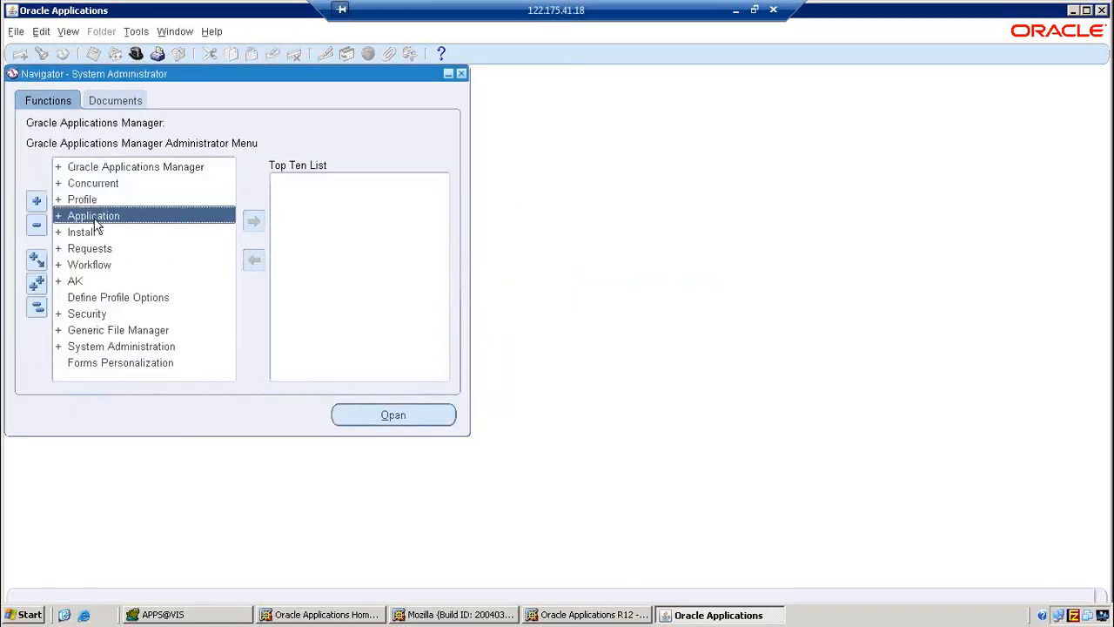
pyautogui.doubleClick(96, 219)
pyautogui.doubleClick(99, 265)
pyautogui.click(106, 276)
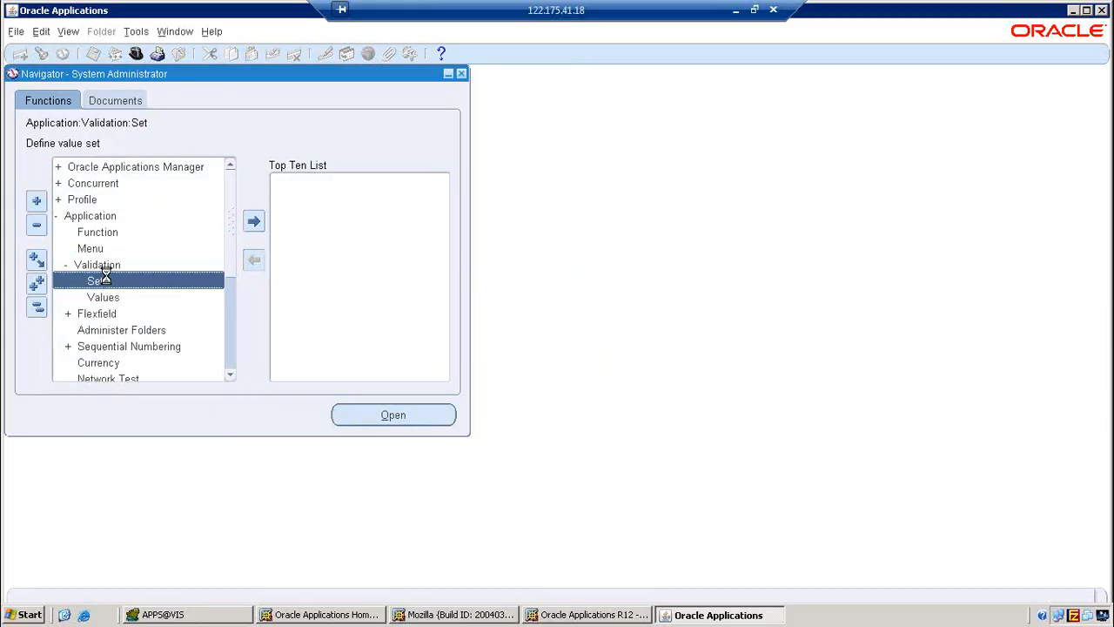
pyautogui.doubleClick(102, 278)
# Step: Query value sets matching JPP9% and go to the record "JPP9 Table Value Set with Meaning"
pyautogui.press('F11')
pyautogui.write('JRP9%')
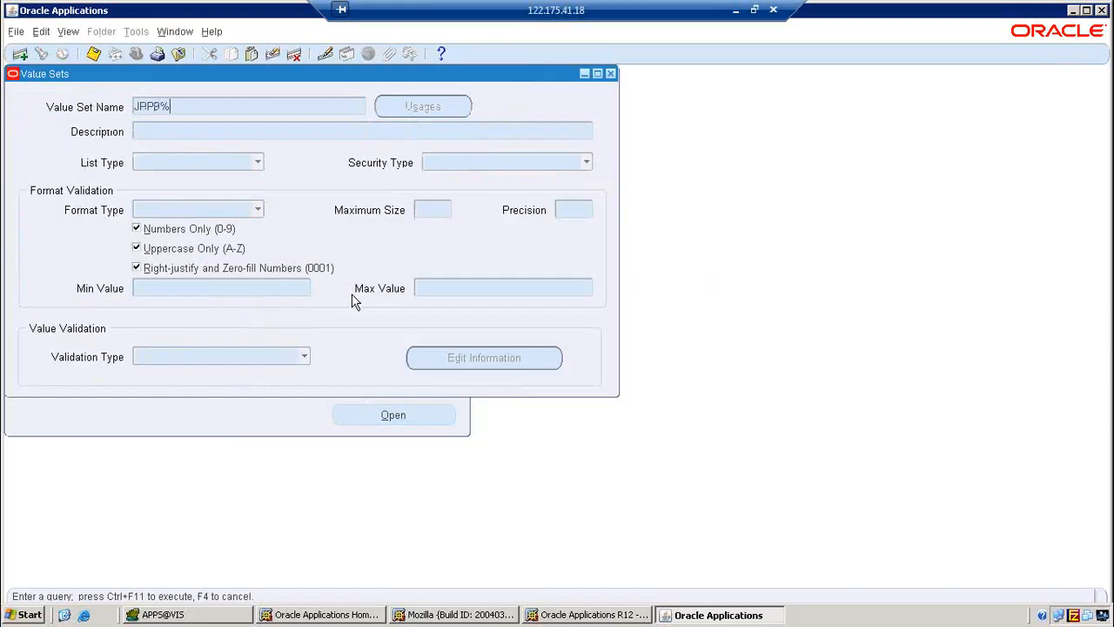
pyautogui.hotkey('ctrl', 'F11')
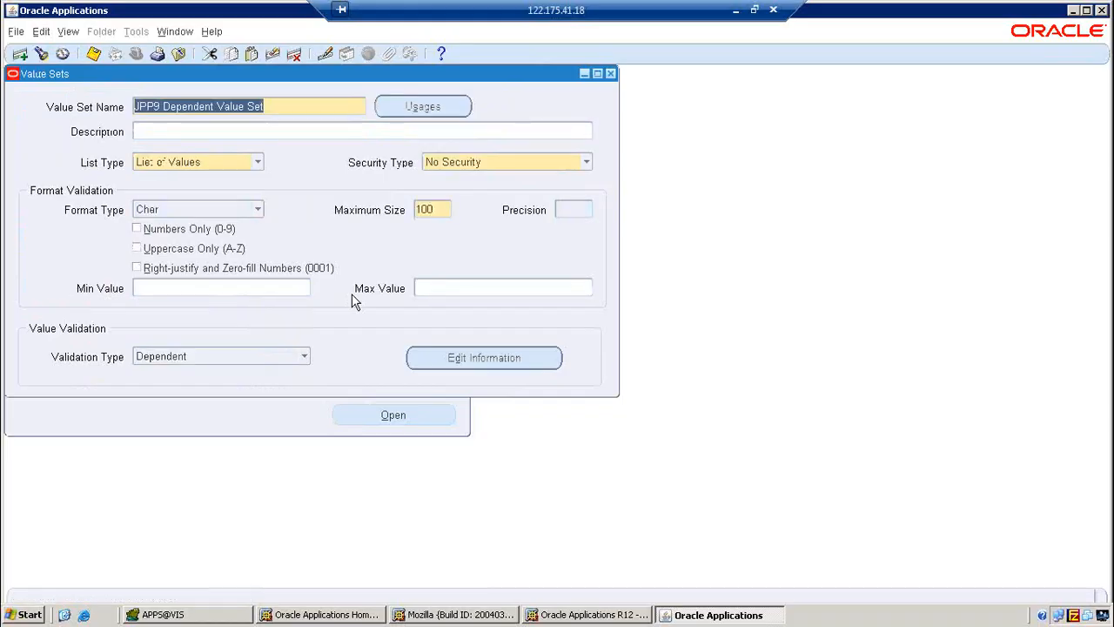
pyautogui.press('Down')
pyautogui.press('Down')
pyautogui.press('Down')
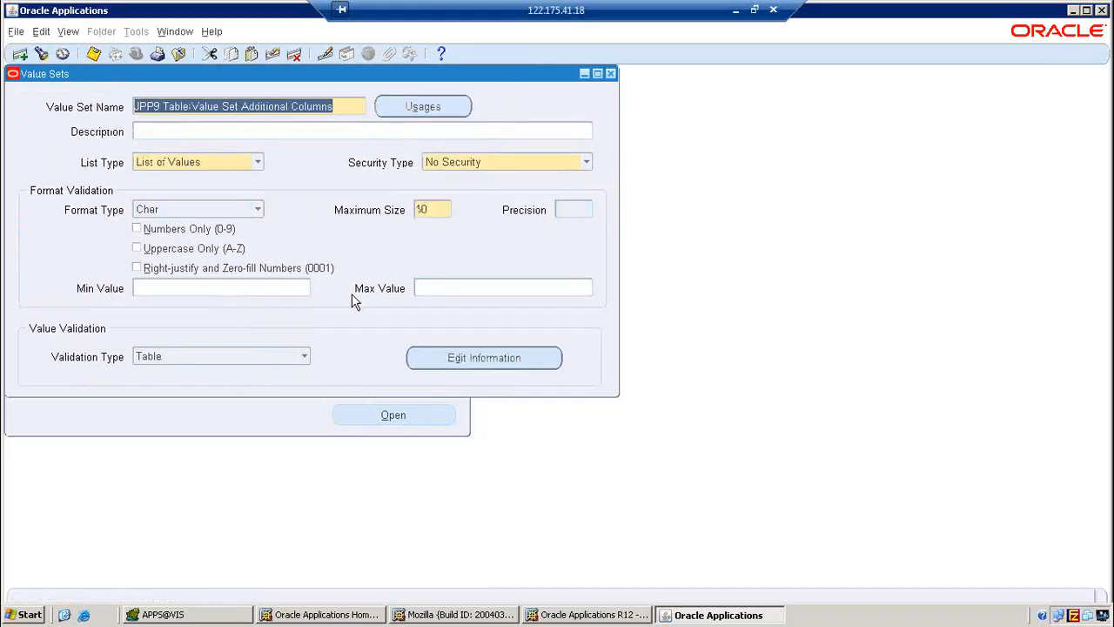
pyautogui.press('Down')
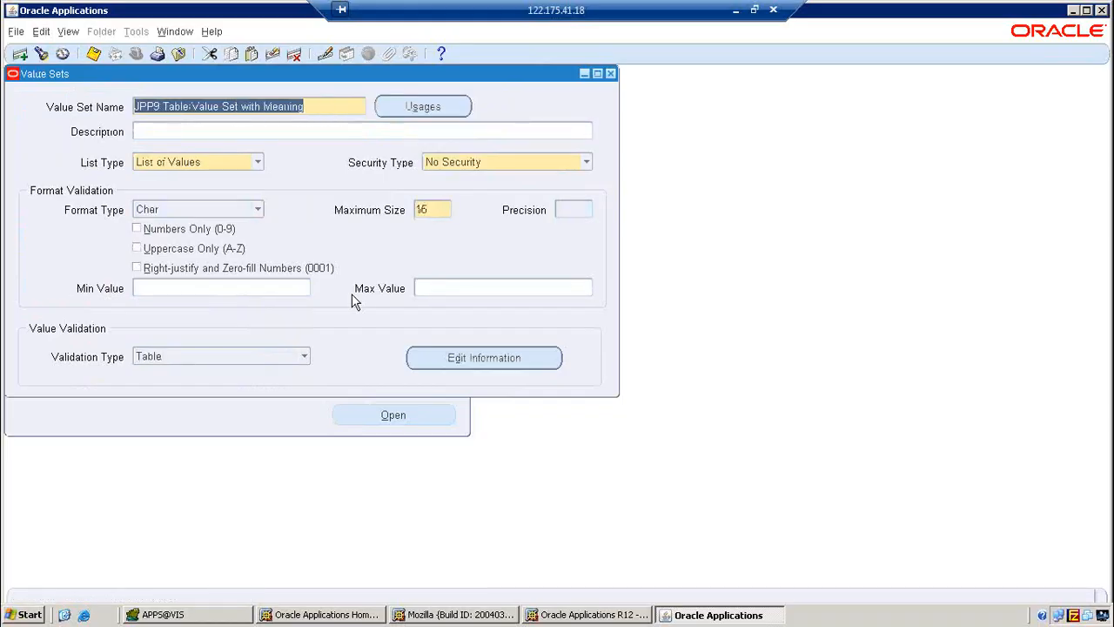
# Step: Set the meaning column in the value set's validation table information to USER_NAME, narrowing the column list with USER_%
pyautogui.click(503, 356)
pyautogui.click(240, 240)
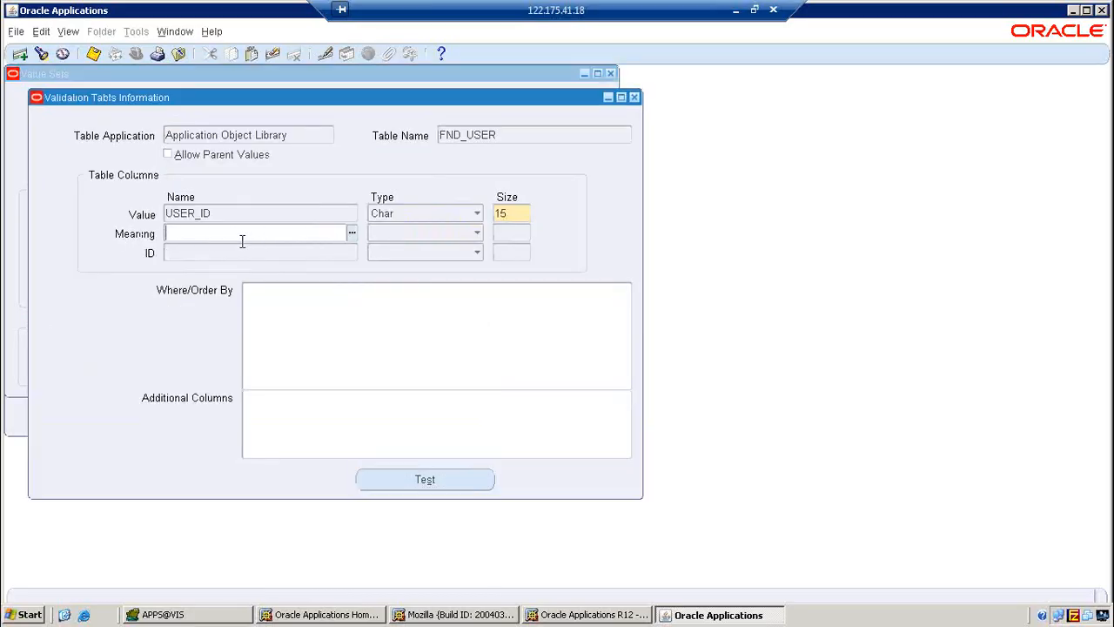
pyautogui.click(351, 234)
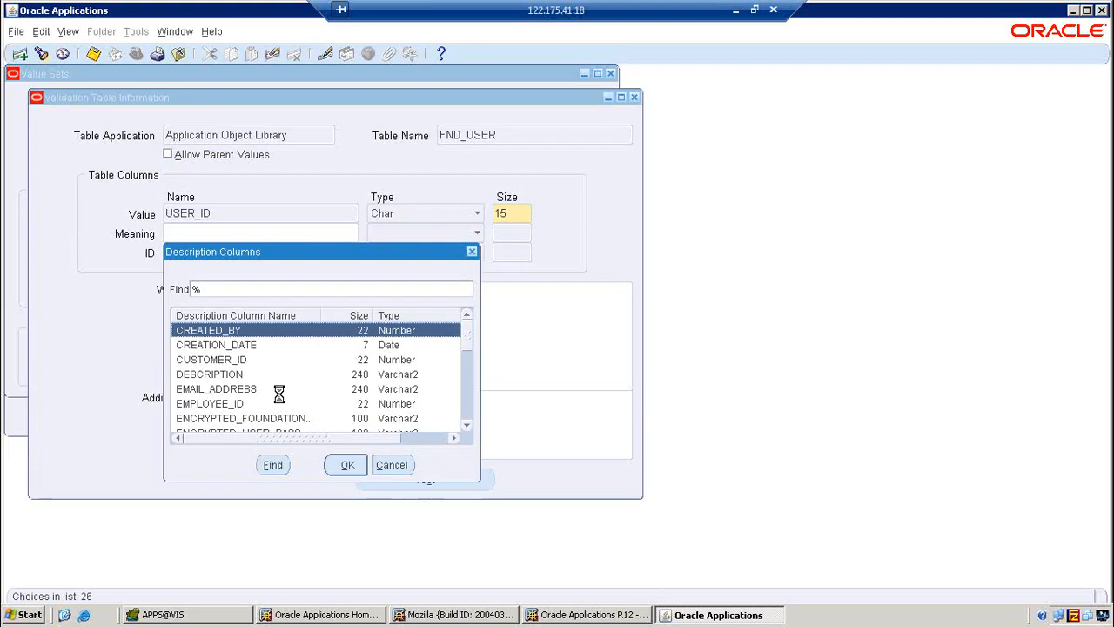
pyautogui.write('uSER_')
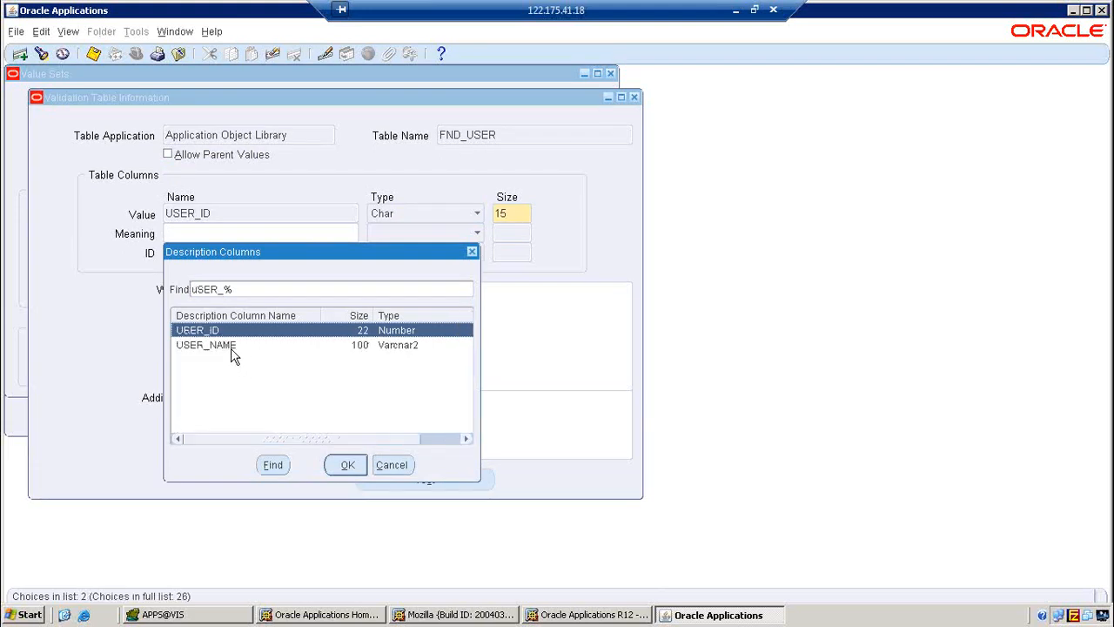
pyautogui.click(218, 345)
pyautogui.click(347, 465)
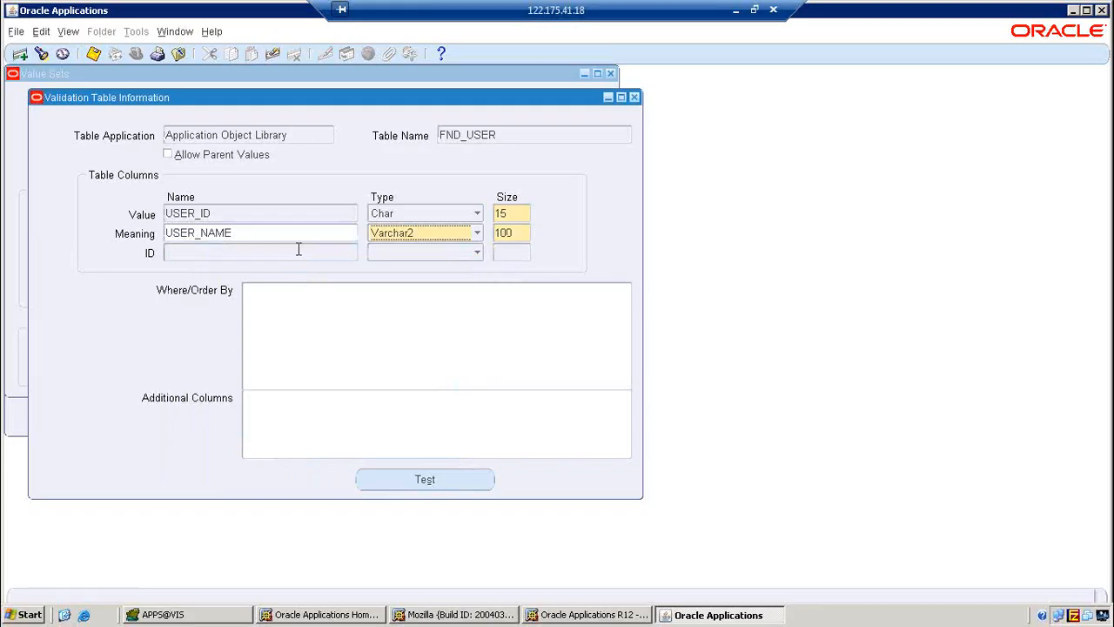
# Step: Test the table validation, save the value set, and close its forms
pyautogui.click(413, 490)
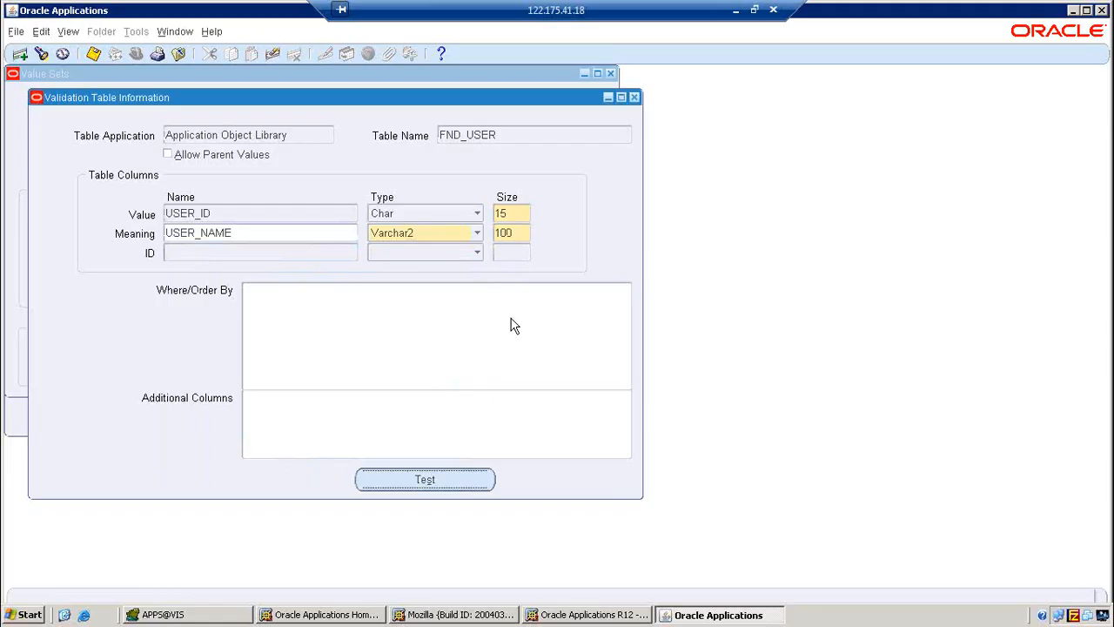
pyautogui.click(666, 357)
pyautogui.click(96, 55)
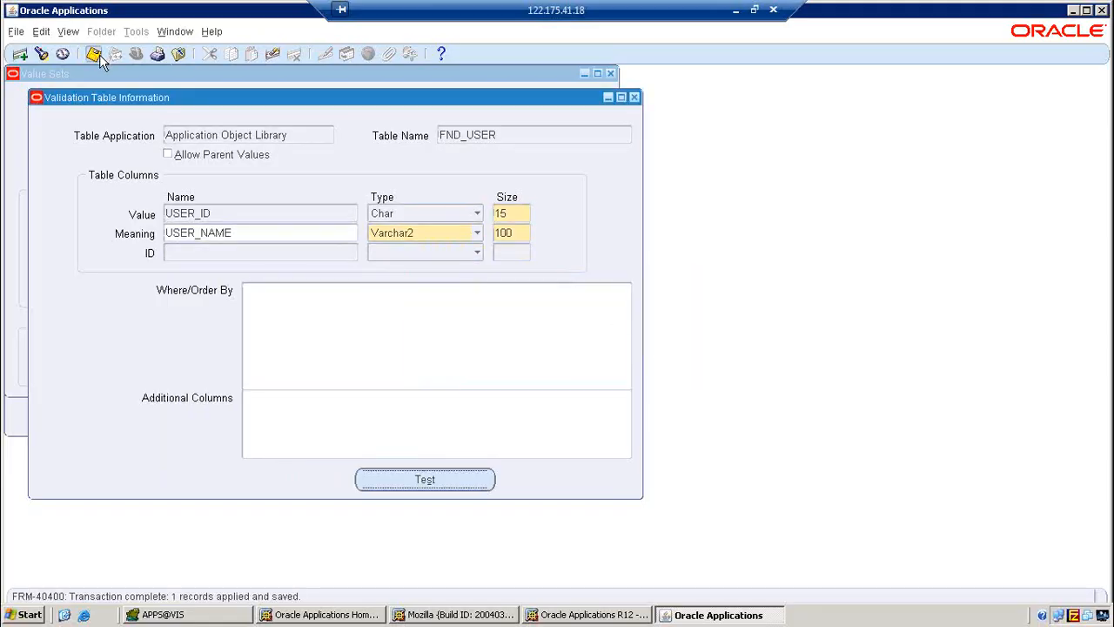
pyautogui.click(96, 54)
pyautogui.click(635, 97)
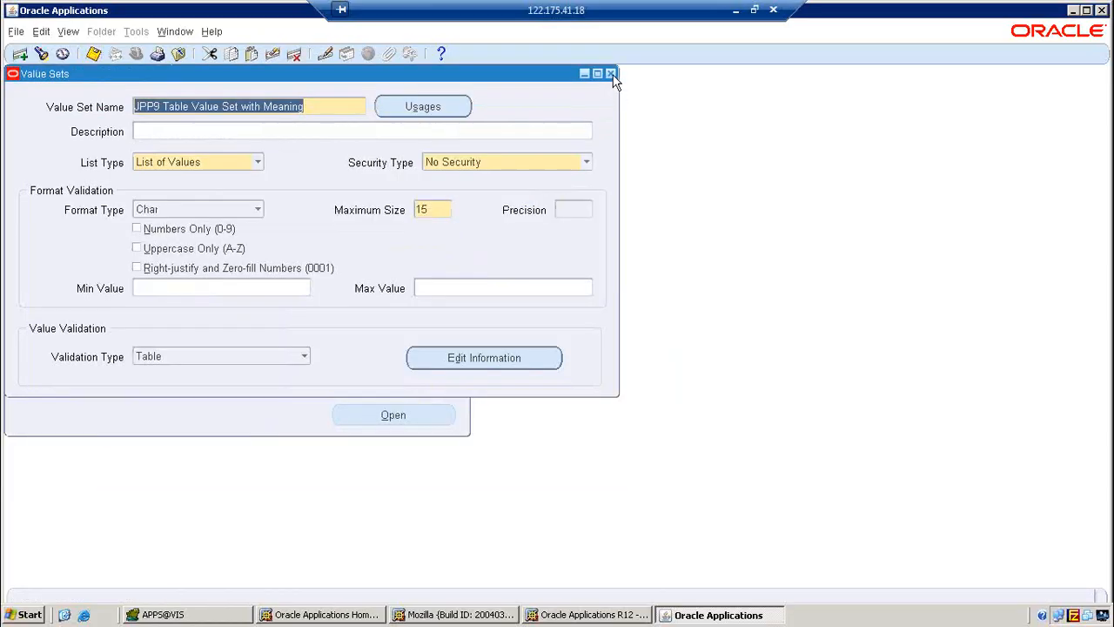
pyautogui.click(611, 74)
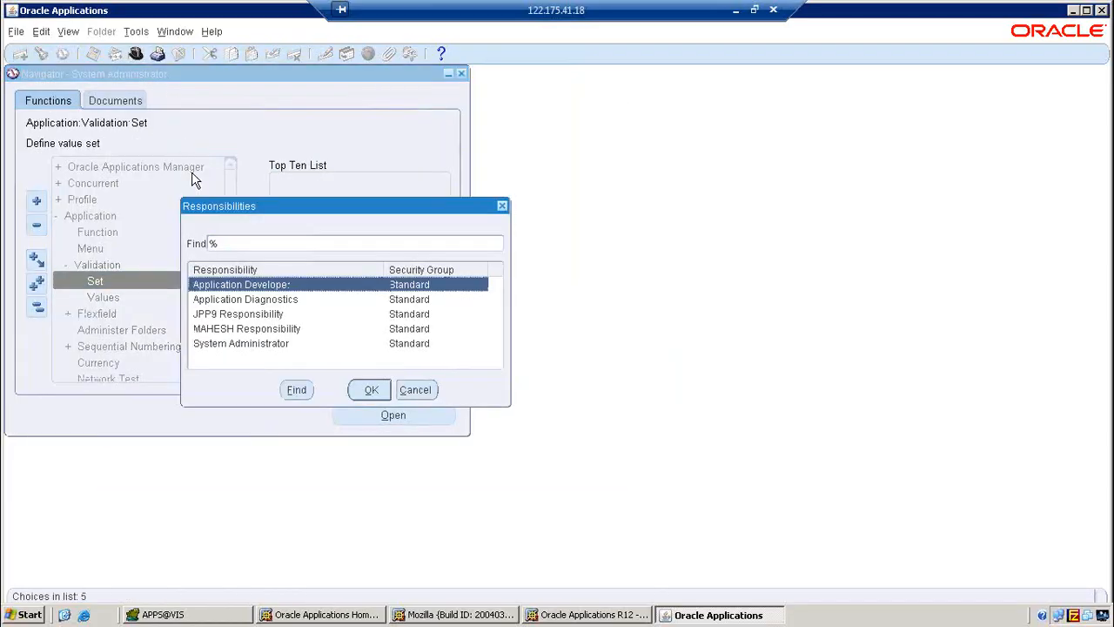
# Step: Switch to the JPP9 Responsibility and open the request search form
pyautogui.press('j')
pyautogui.click(64, 34)
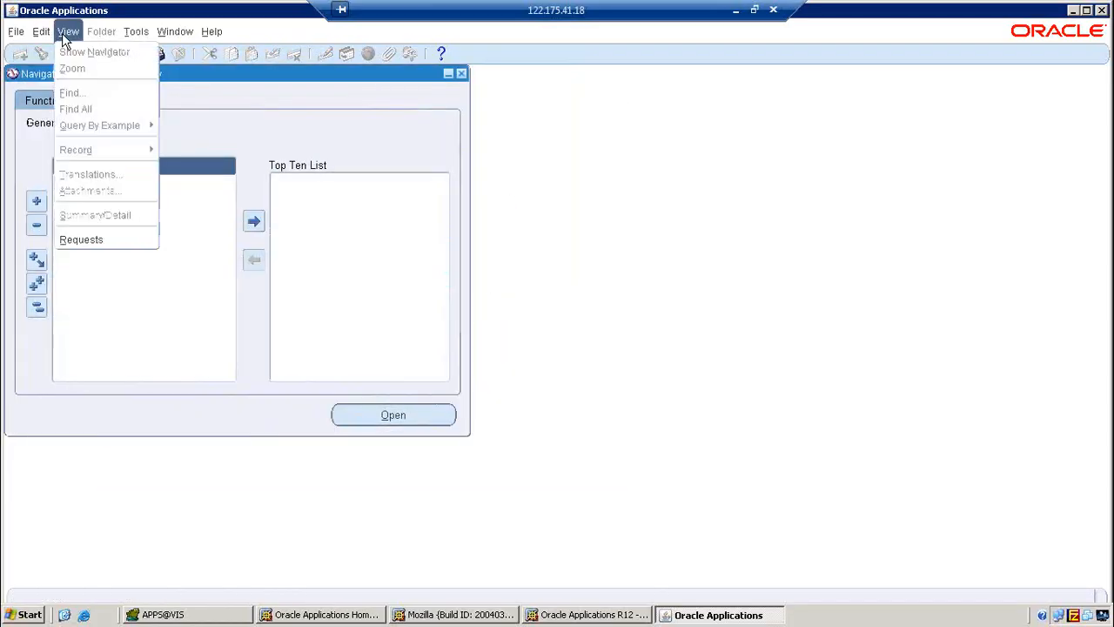
pyautogui.click(97, 239)
# Step: Start a new single request for the JPP9 Report Parameter Program
pyautogui.click(224, 426)
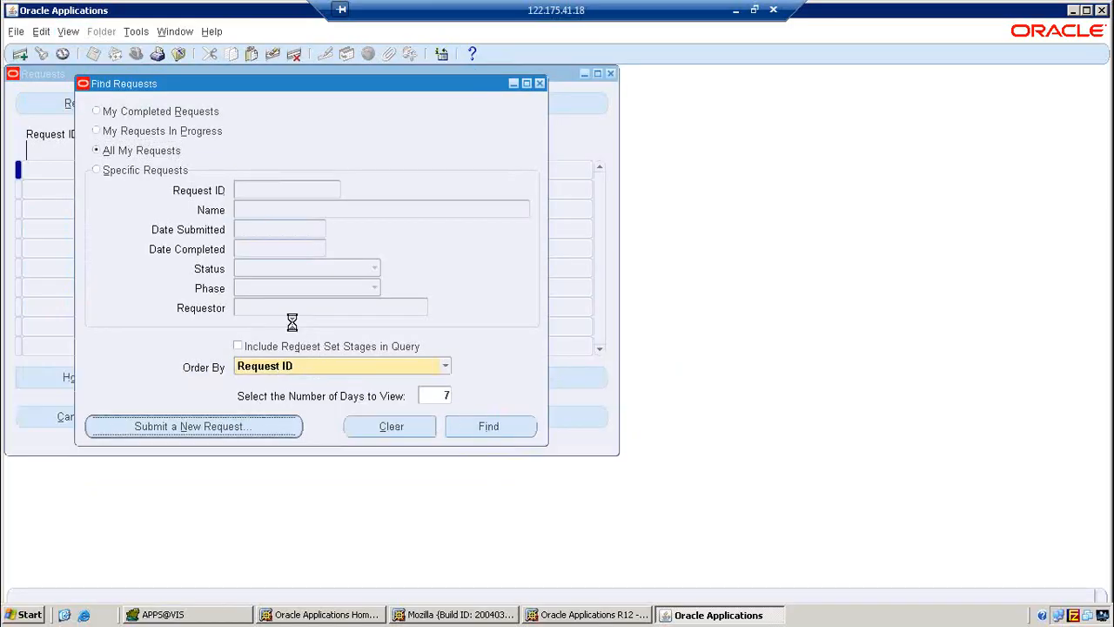
pyautogui.click(296, 346)
pyautogui.click(575, 141)
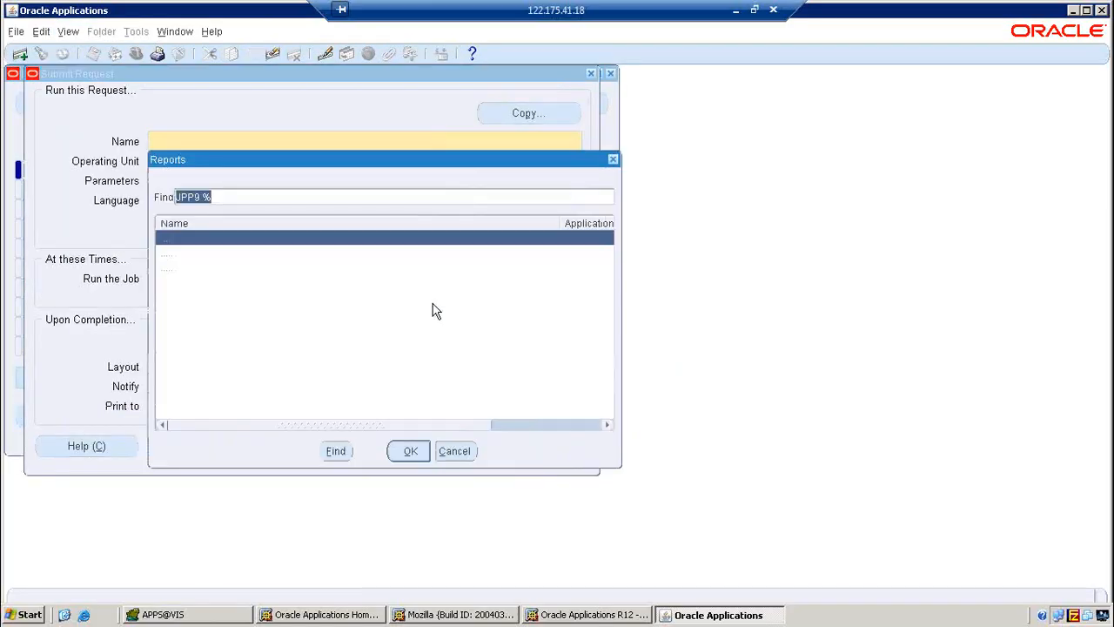
pyautogui.click(408, 451)
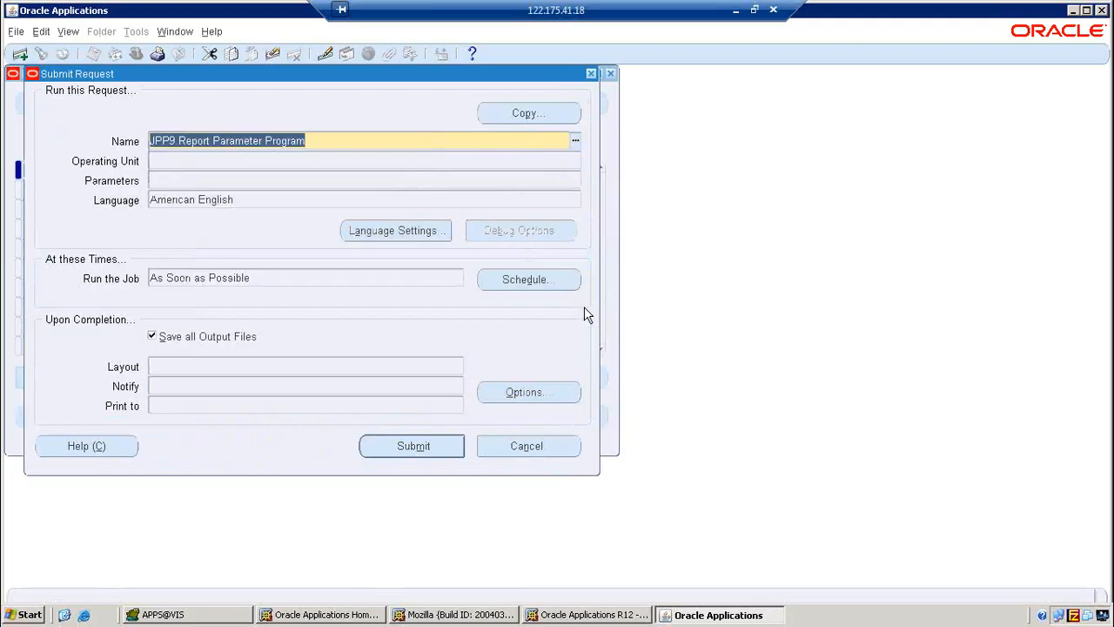
# Step: Filter the PASS The USER Number list by 101373% and pick the entry described as JPP9
pyautogui.click(552, 304)
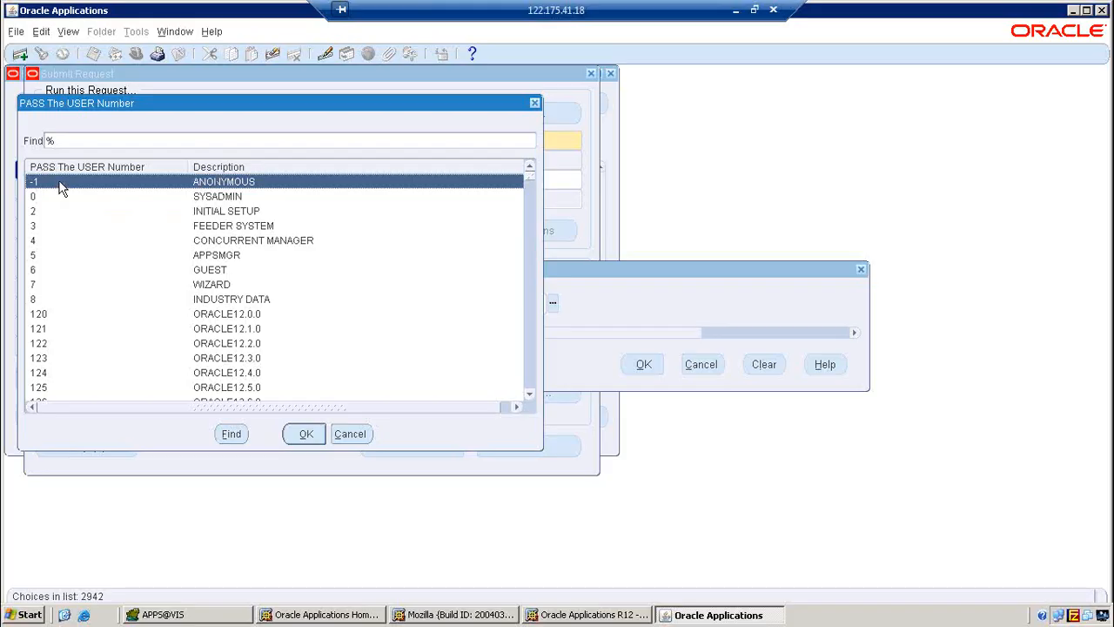
pyautogui.write('100')
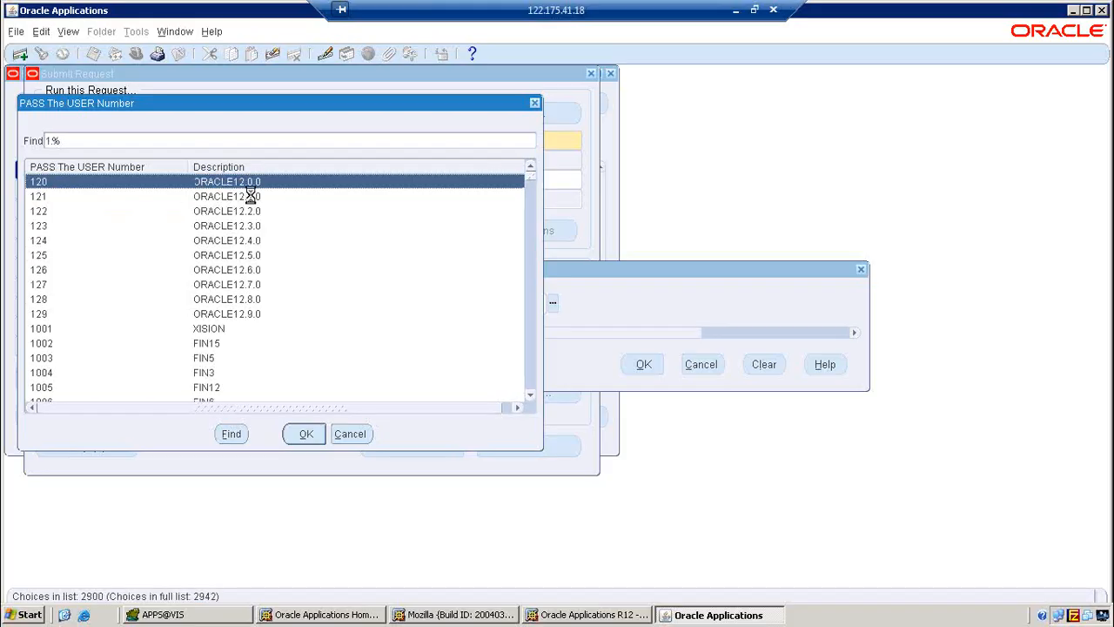
pyautogui.write('1')
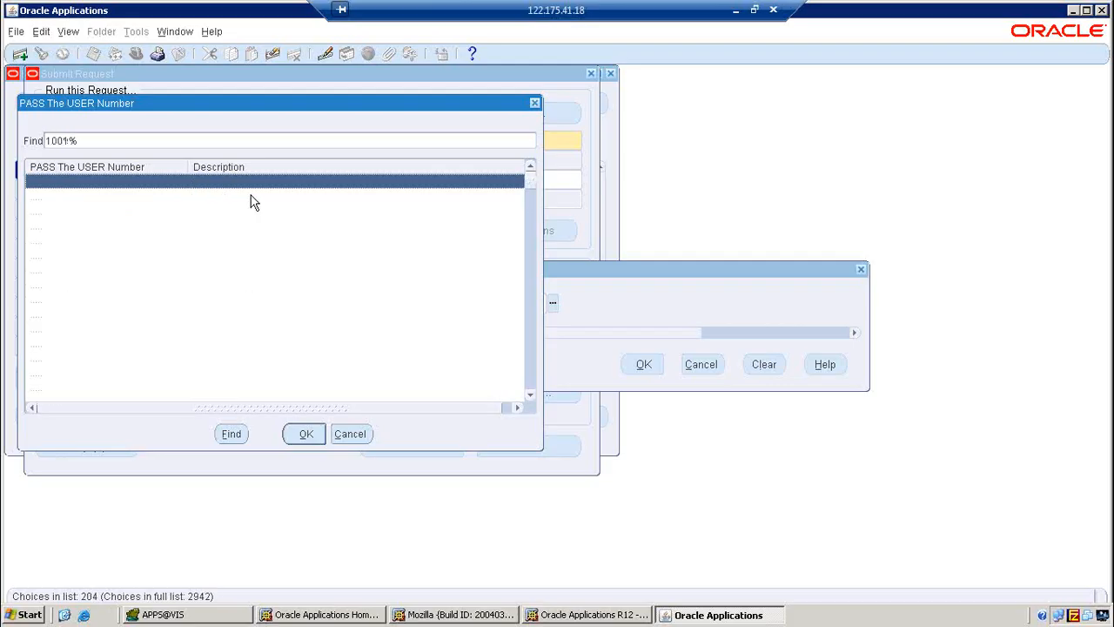
pyautogui.press('BackSpace')
pyautogui.press('BackSpace')
pyautogui.press('BackSpace')
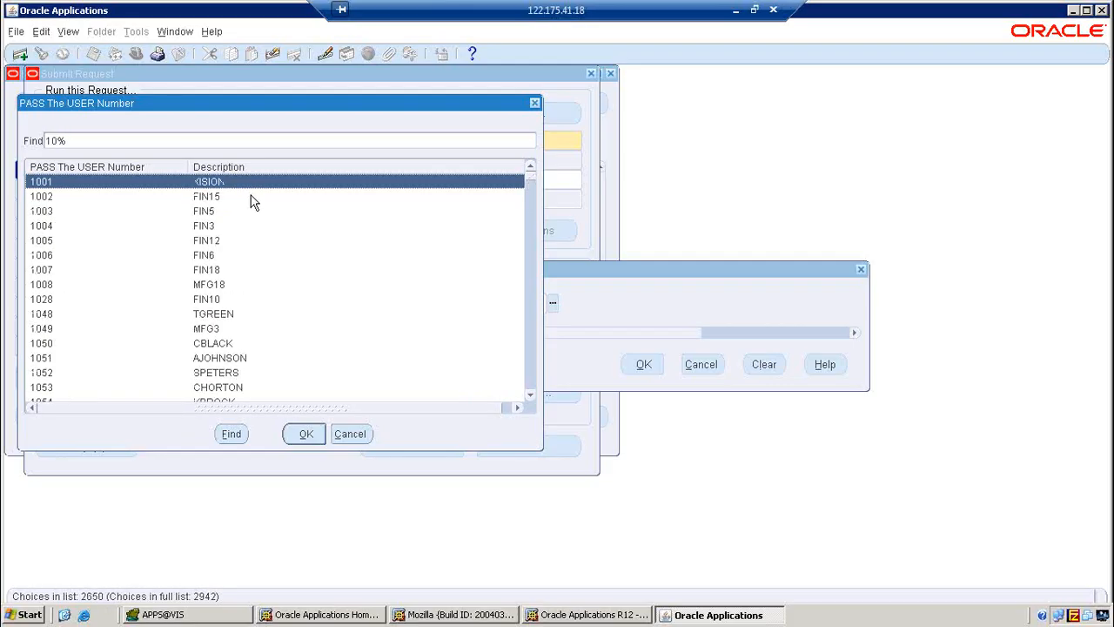
pyautogui.write('0137')
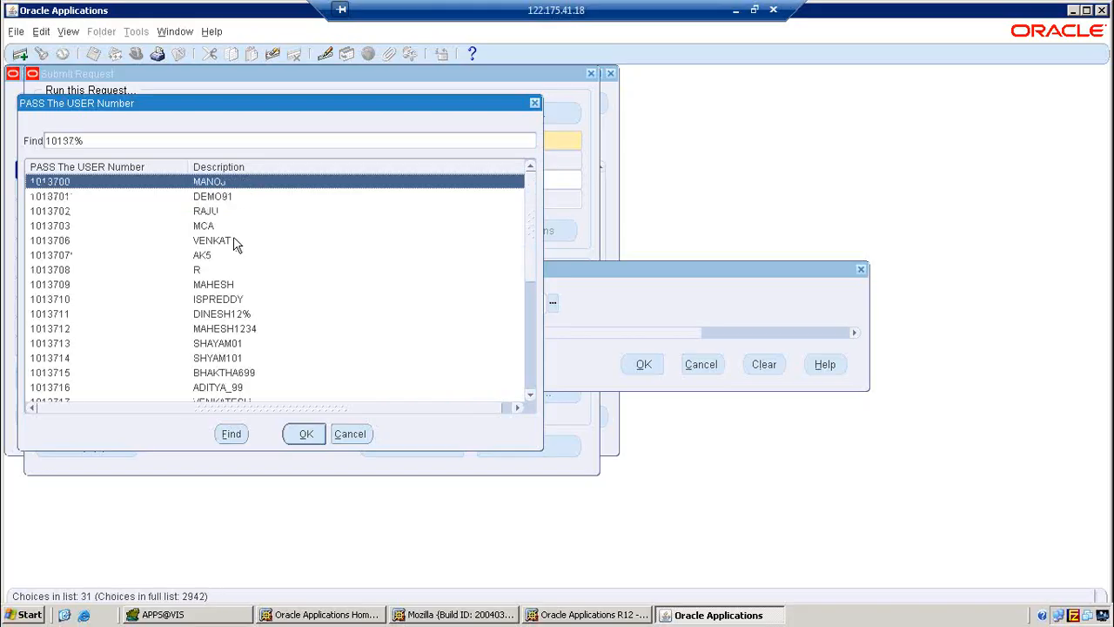
pyautogui.write('3')
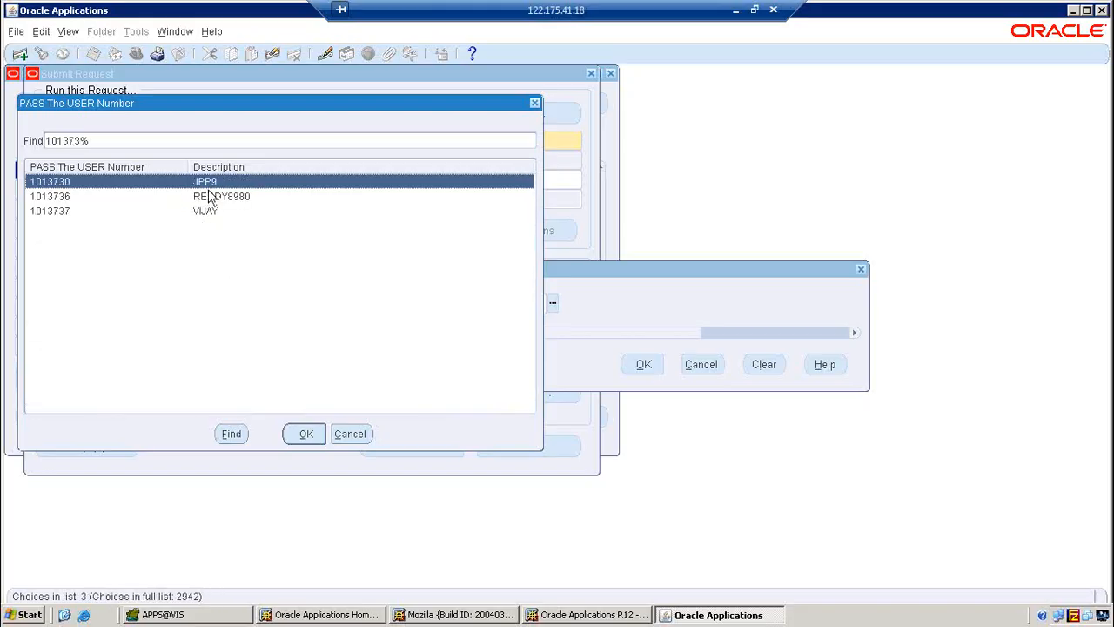
pyautogui.click(312, 436)
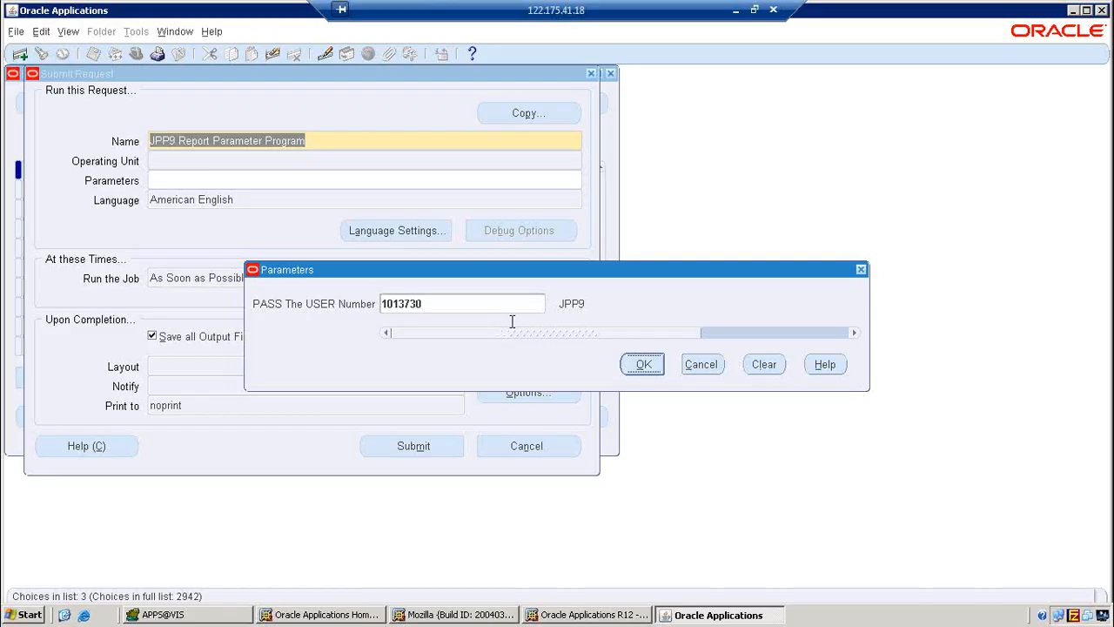
# Step: Accept the parameter and submit the report request without submitting another one
pyautogui.click(642, 361)
pyautogui.click(416, 445)
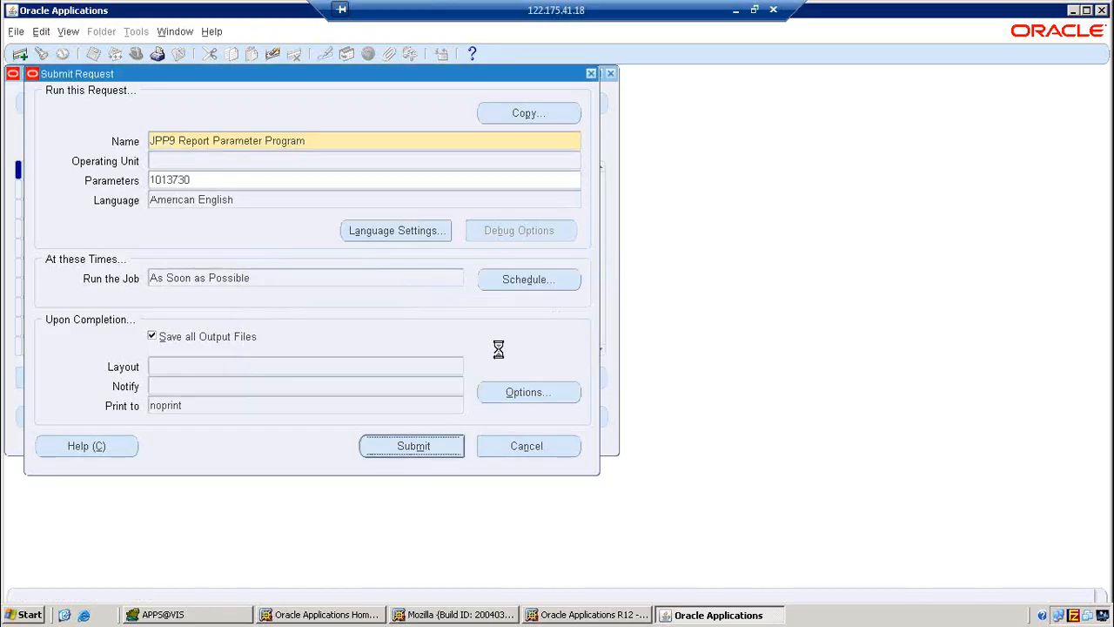
pyautogui.click(595, 368)
# Step: List all own requests and refresh the data until the newly submitted JPP9 report request finishes
pyautogui.click(490, 426)
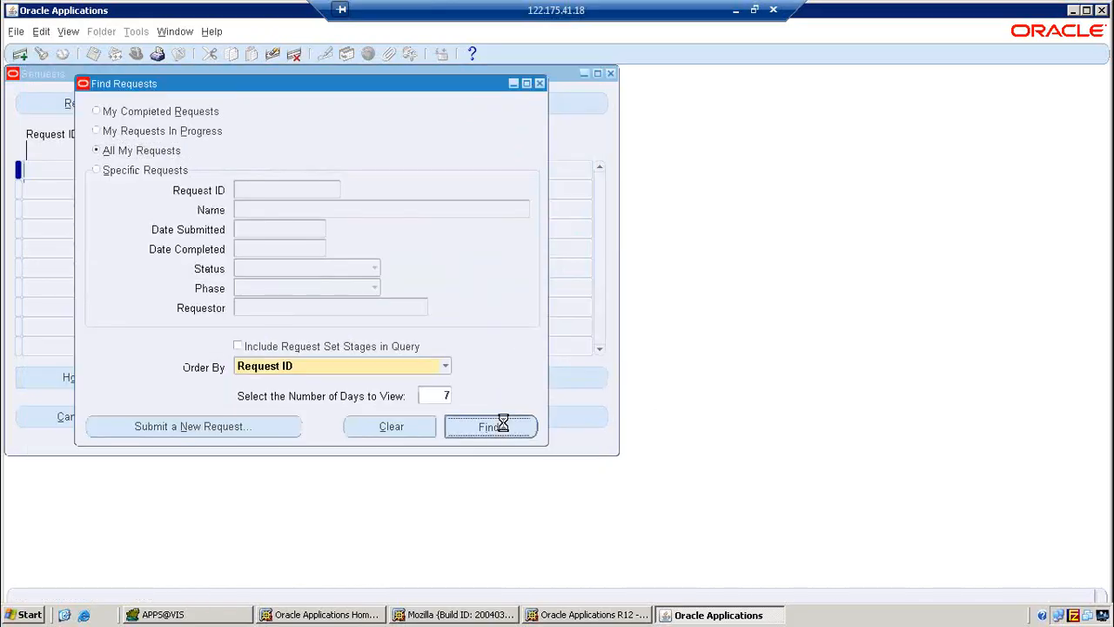
pyautogui.click(504, 170)
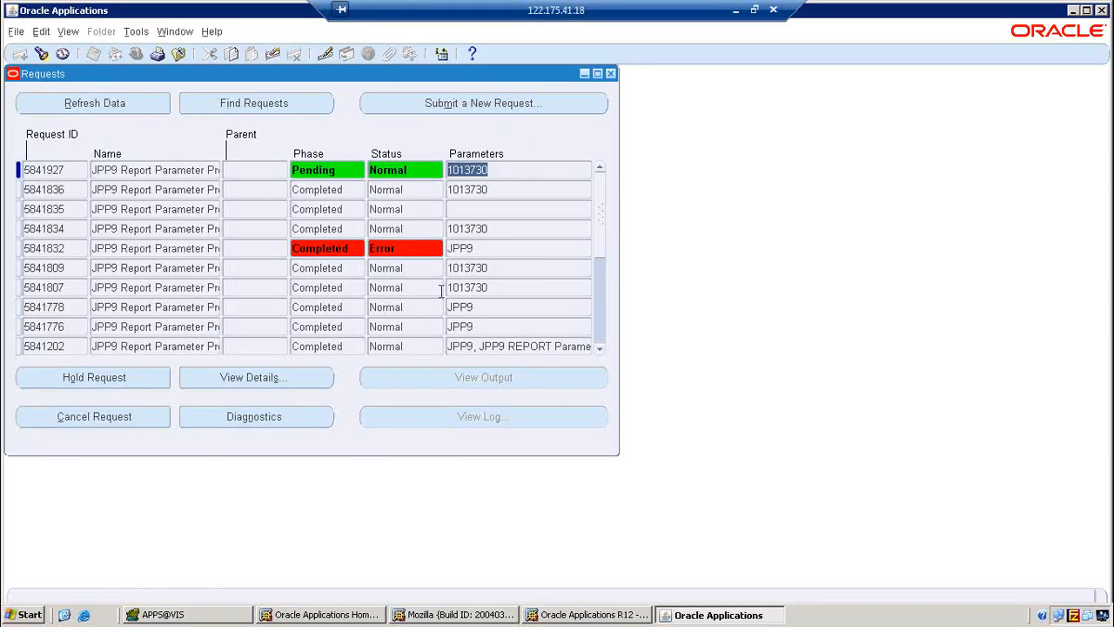
pyautogui.click(135, 111)
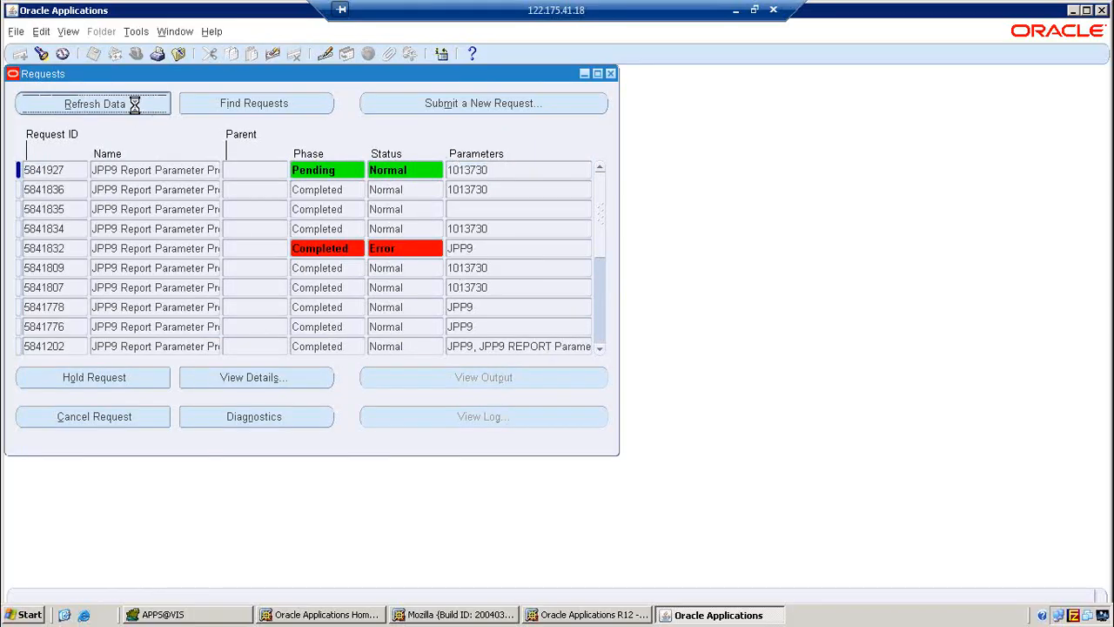
pyautogui.click(136, 112)
pyautogui.click(136, 113)
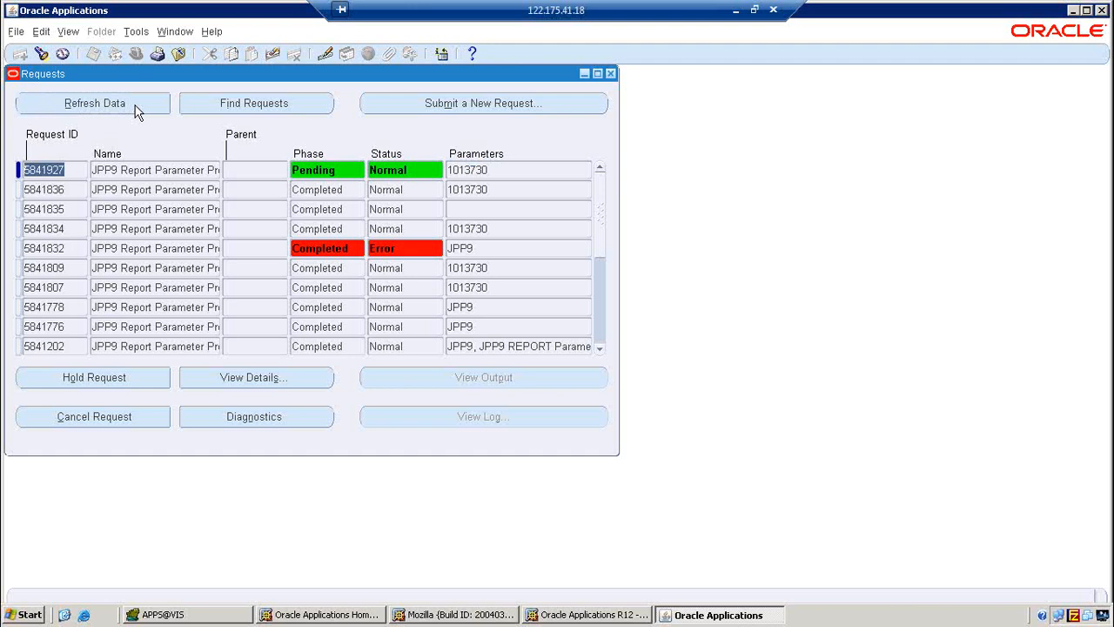
pyautogui.click(135, 111)
pyautogui.click(135, 106)
pyautogui.click(135, 107)
pyautogui.click(135, 107)
pyautogui.click(135, 109)
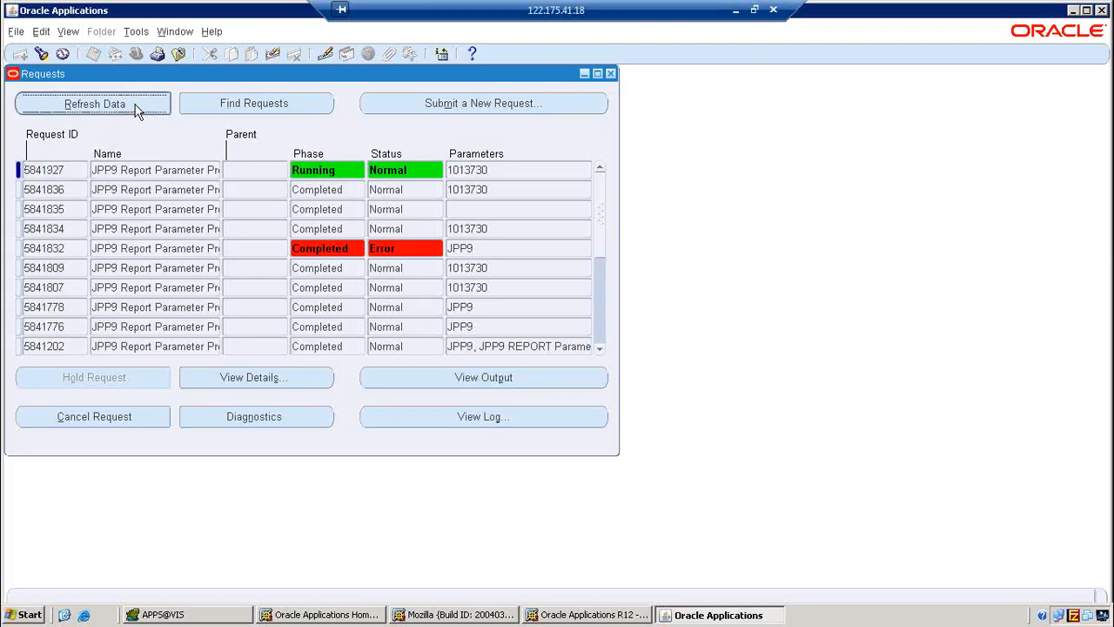
pyautogui.click(135, 106)
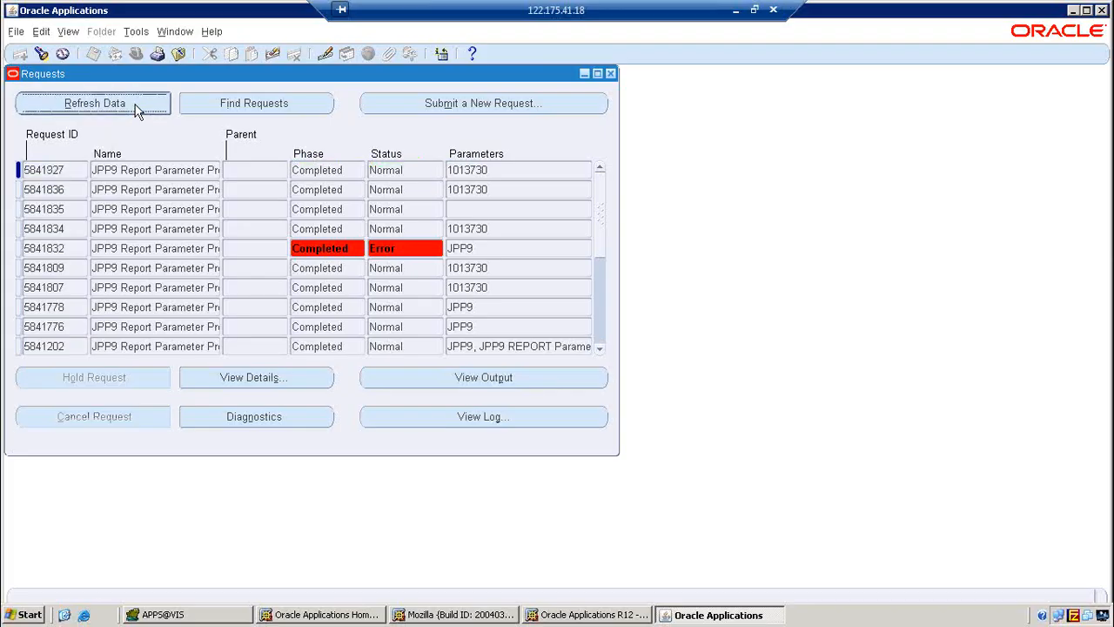
# Step: Switch back to the System Administrator responsibility and open the value set definition form from the Application validation functions
pyautogui.click(610, 73)
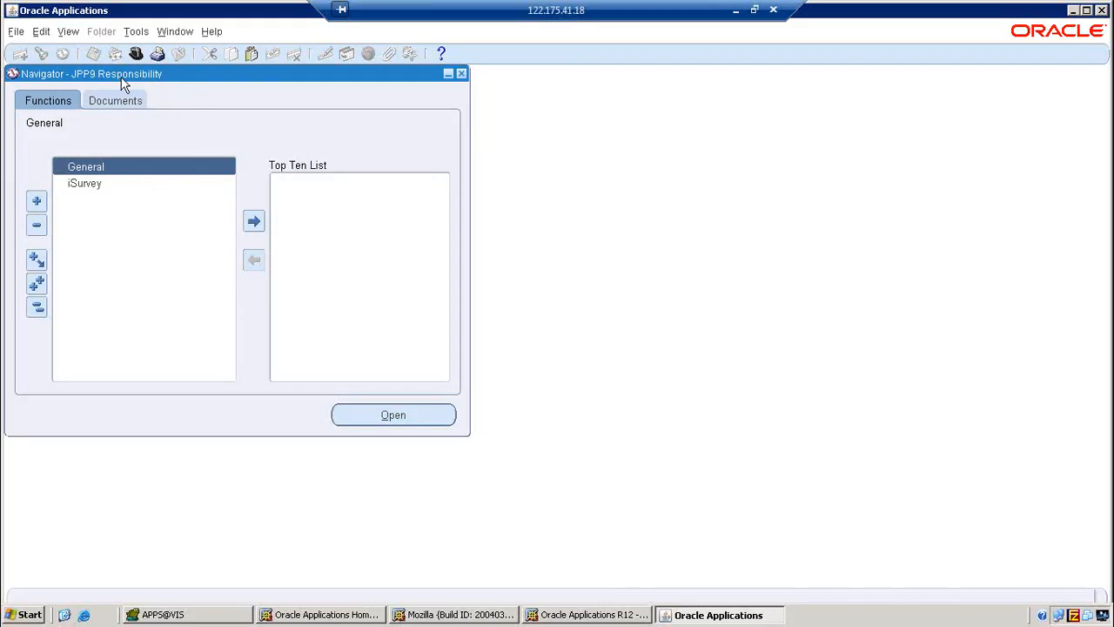
pyautogui.click(136, 57)
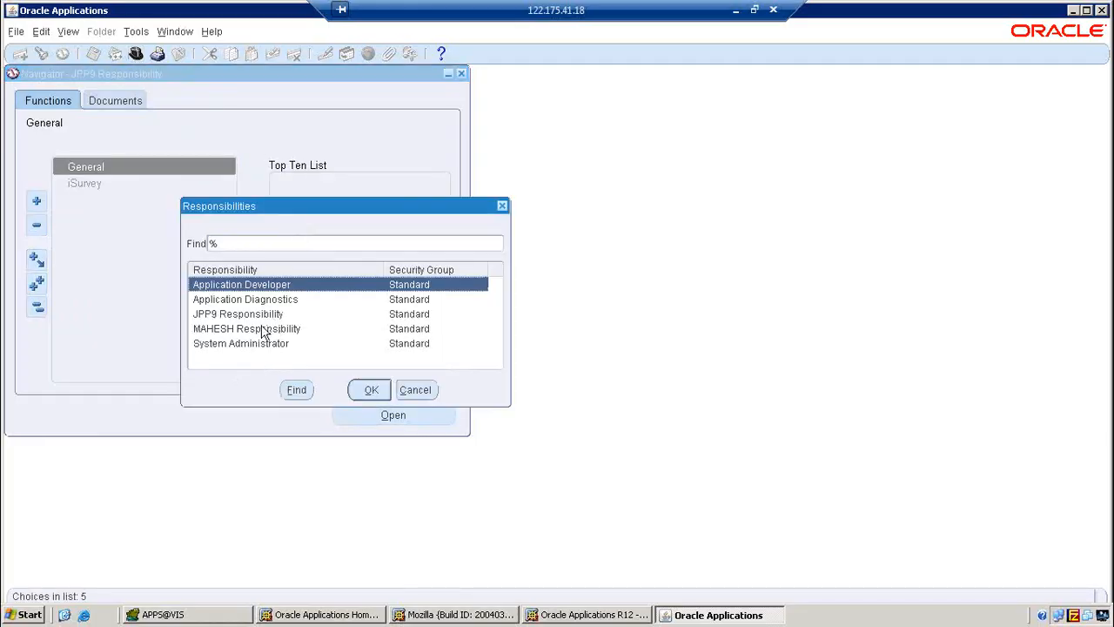
pyautogui.click(254, 344)
pyautogui.click(365, 389)
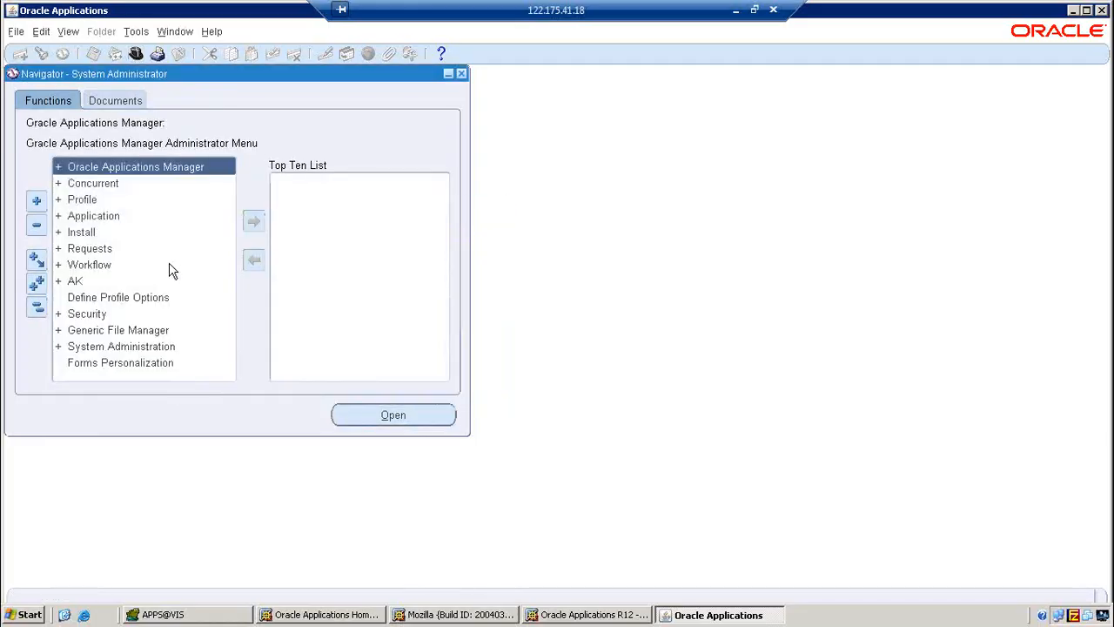
pyautogui.doubleClick(94, 220)
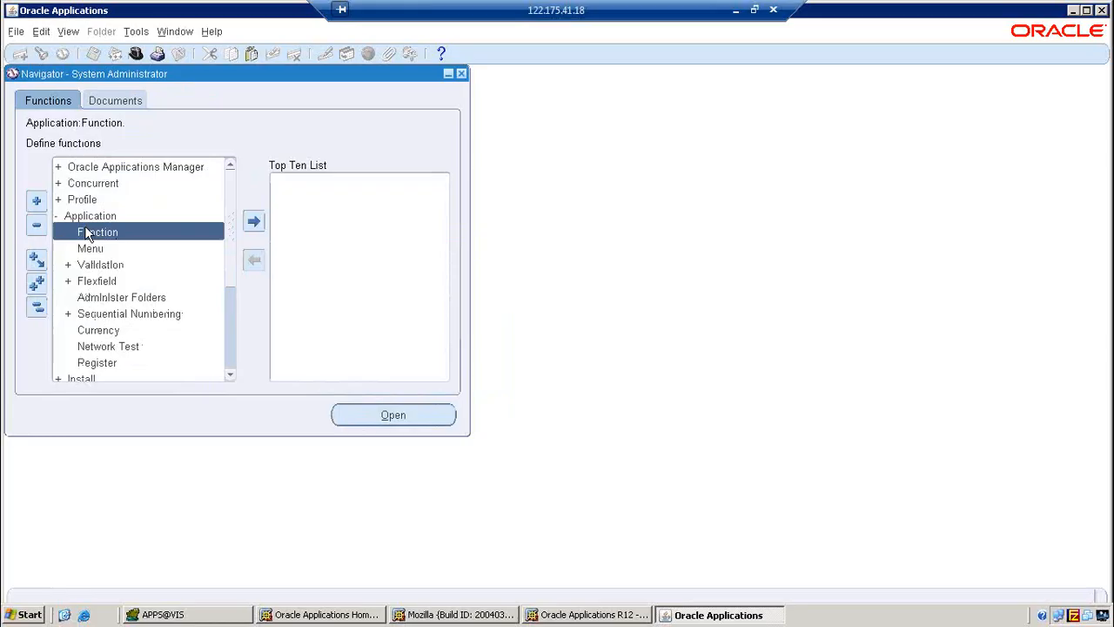
pyautogui.doubleClick(95, 271)
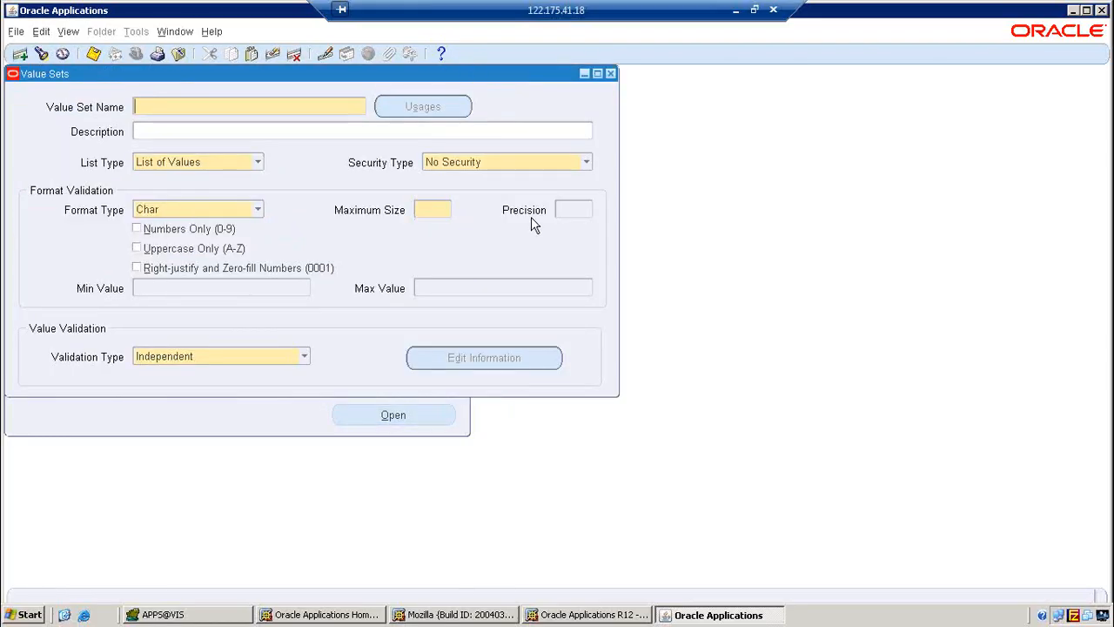
# Step: Query value sets matching JPP9% and open the validation table information of "JPP9 Table Value Set Additional Columns"
pyautogui.press('F11')
pyautogui.write('JPP%')
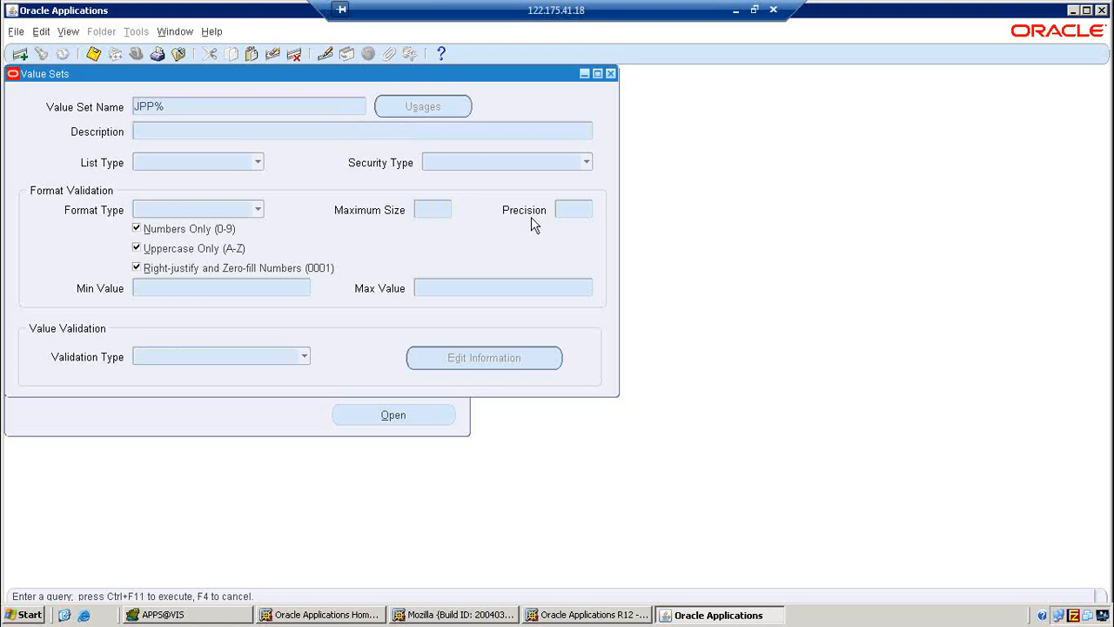
pyautogui.press('Left')
pyautogui.write('9')
pyautogui.hotkey('ctrl', 'F11')
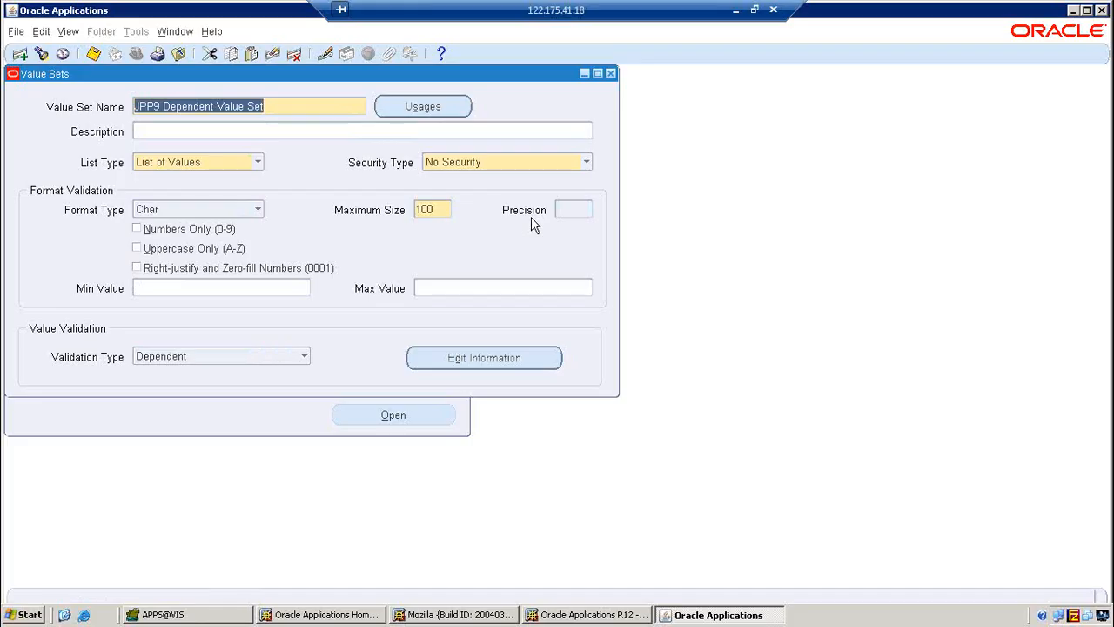
pyautogui.press('Down')
pyautogui.press('Down')
pyautogui.press('Down')
pyautogui.press('Down')
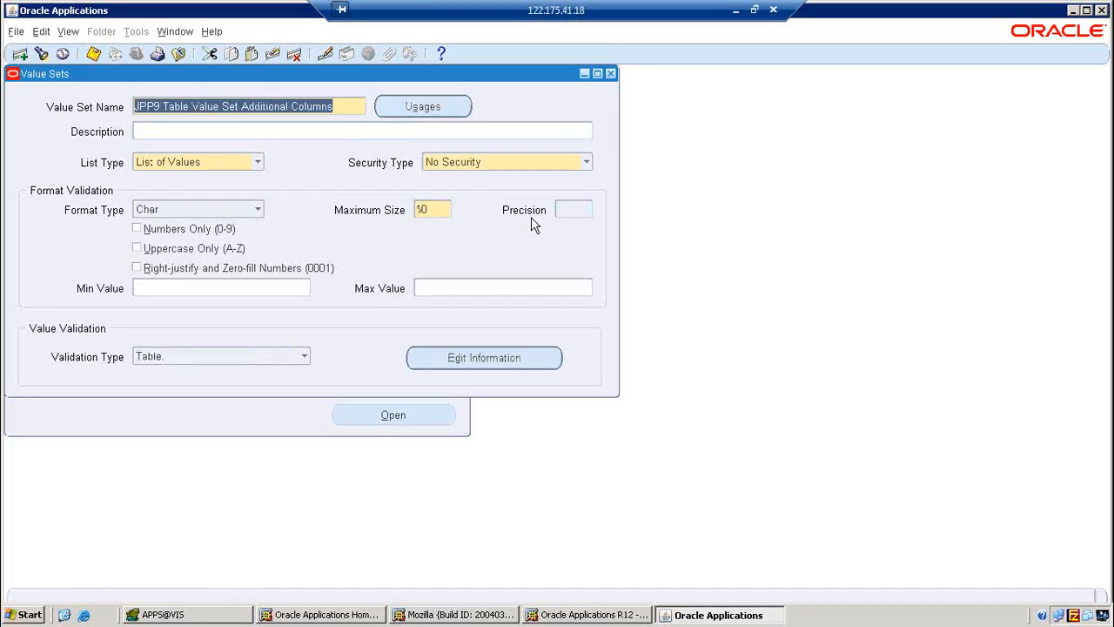
pyautogui.click(470, 363)
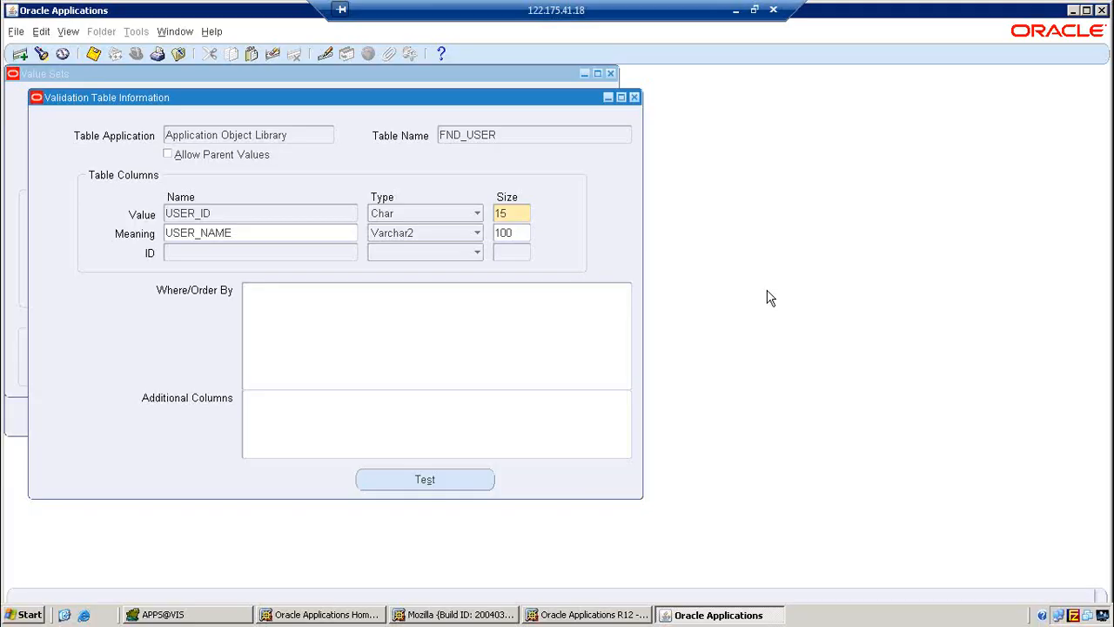
# Step: Set the additional columns to START_DATE SDATE,END_DATE E_DATE, and test and save the validation table information
pyautogui.write('TART_DATE "ST')
pyautogui.press('BackSpace')
pyautogui.write('DATE,END')
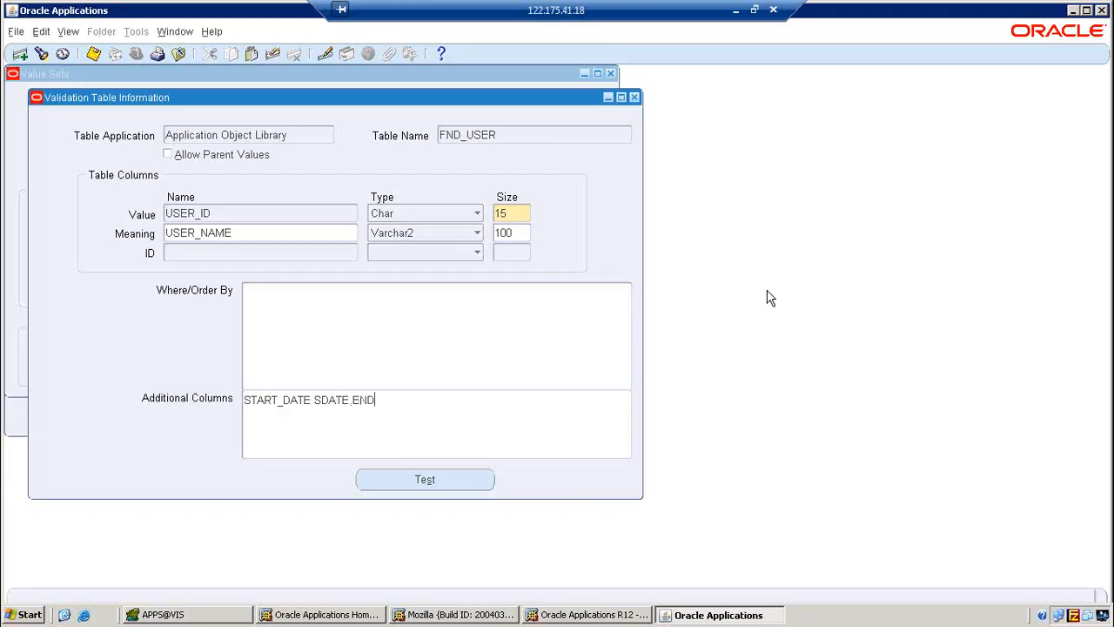
pyautogui.write('_DATE E_DATE')
pyautogui.click(423, 480)
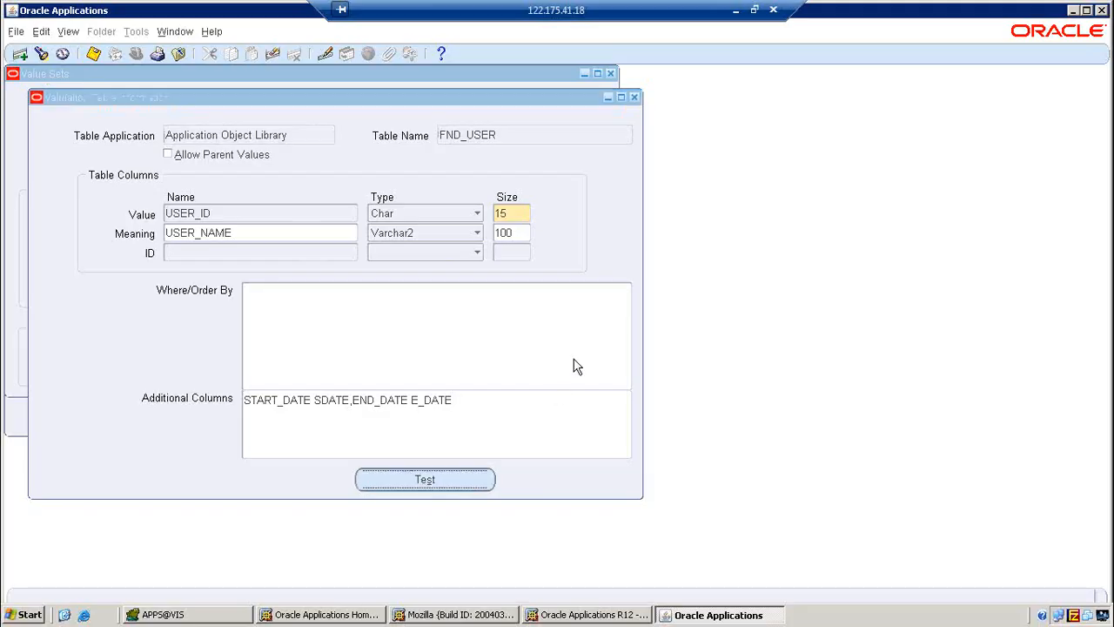
pyautogui.click(666, 356)
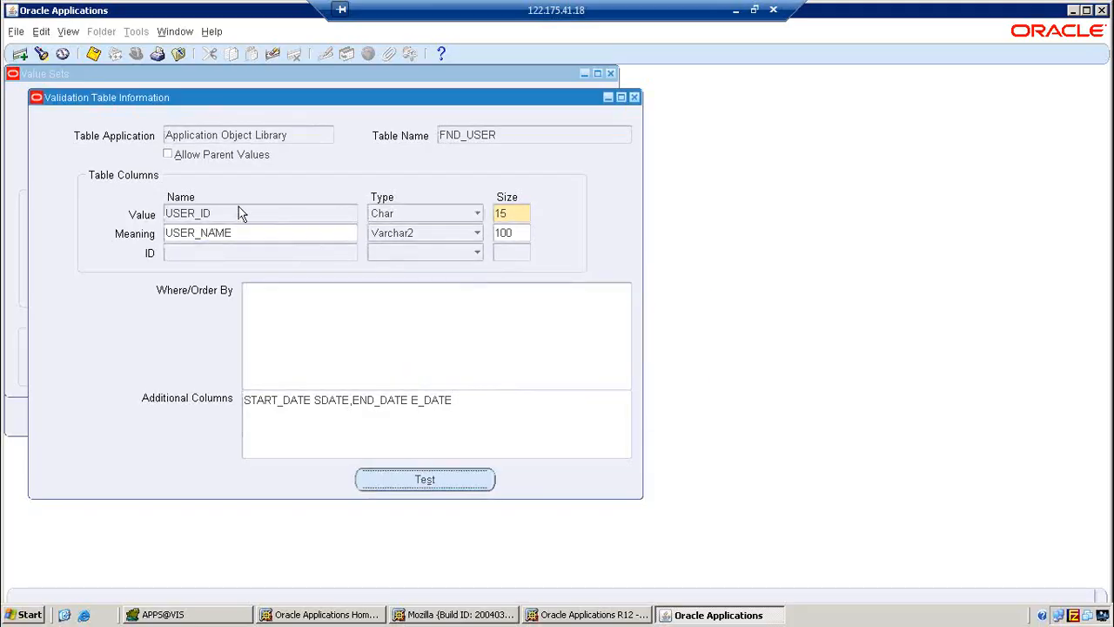
pyautogui.click(94, 55)
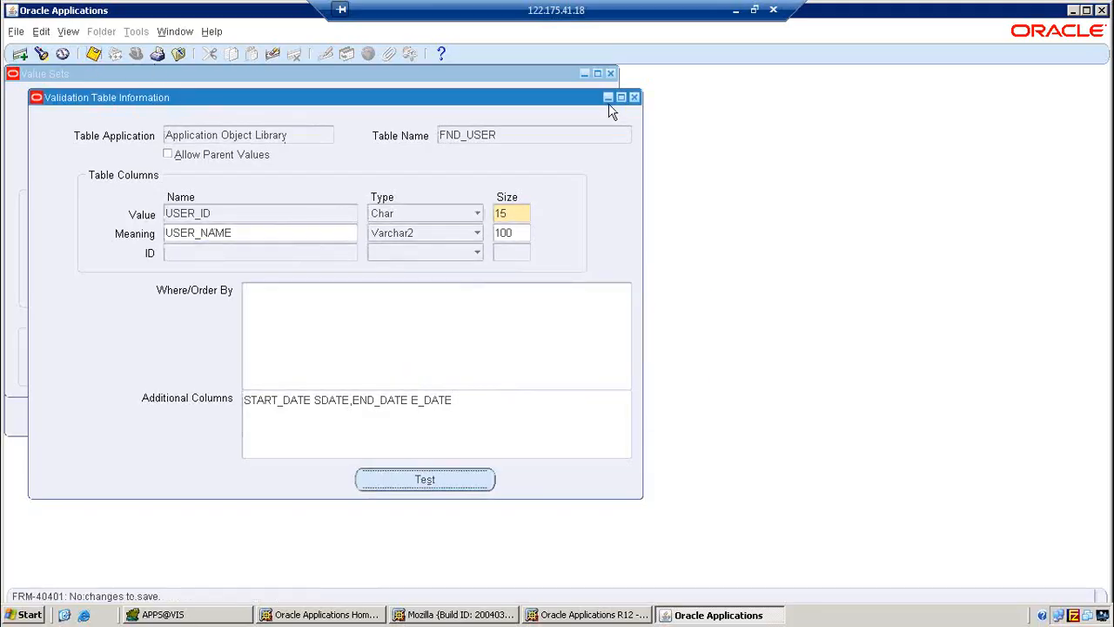
# Step: Close the value set forms, collapse the Application functions, and switch to the JPP9 Responsibility
pyautogui.click(632, 98)
pyautogui.click(610, 73)
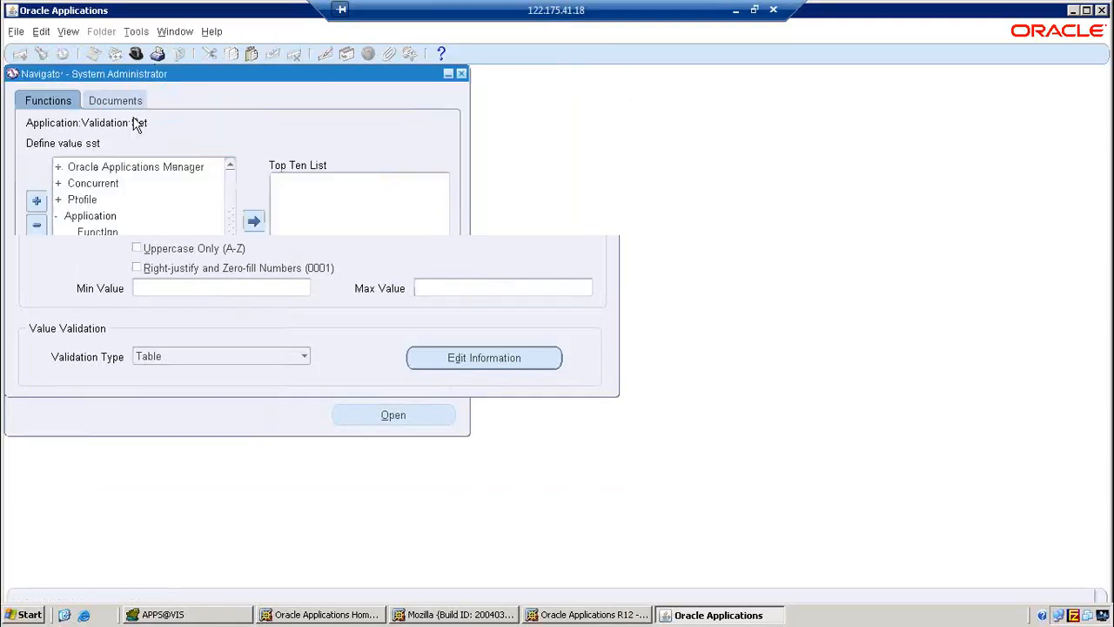
pyautogui.doubleClick(72, 218)
pyautogui.click(135, 54)
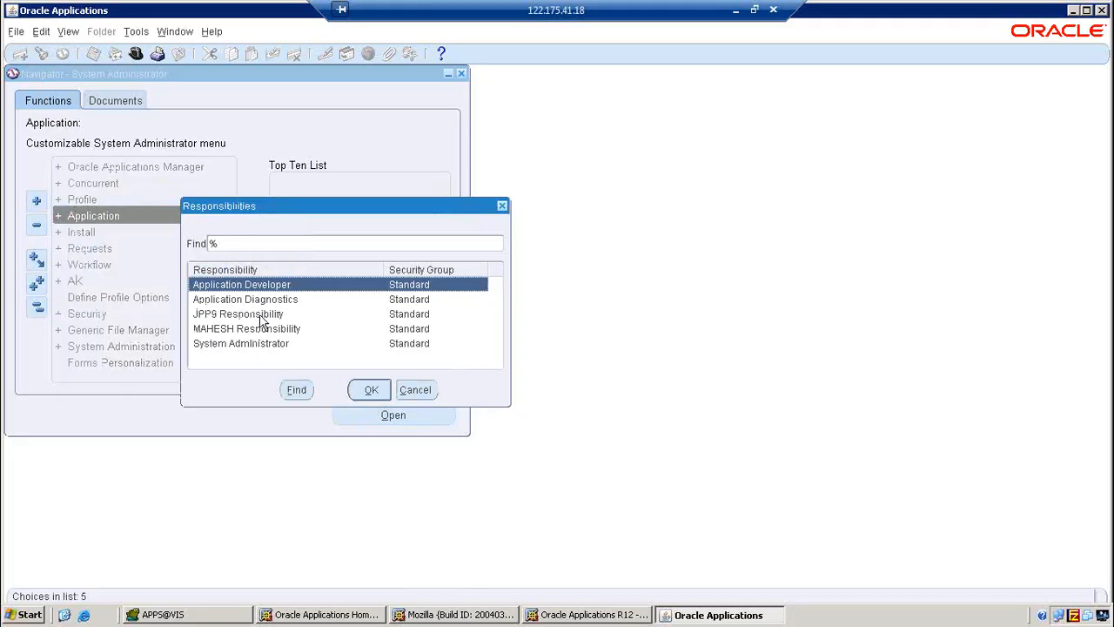
pyautogui.click(261, 314)
pyautogui.click(366, 394)
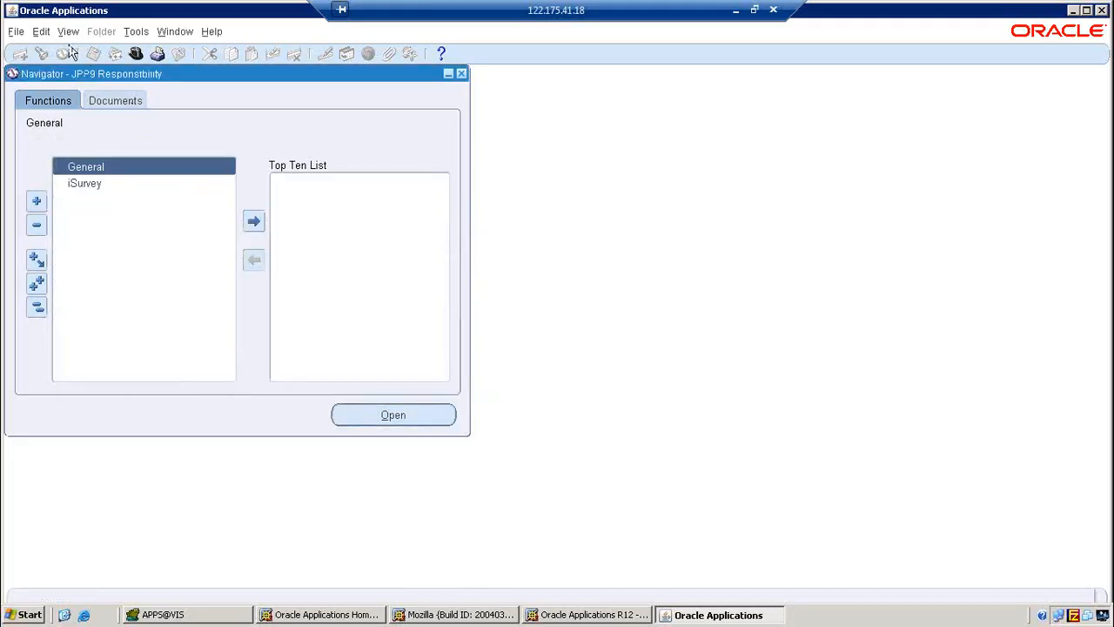
# Step: Start a new single request for the JPP9 Report Parameter Program
pyautogui.click(68, 32)
pyautogui.click(93, 240)
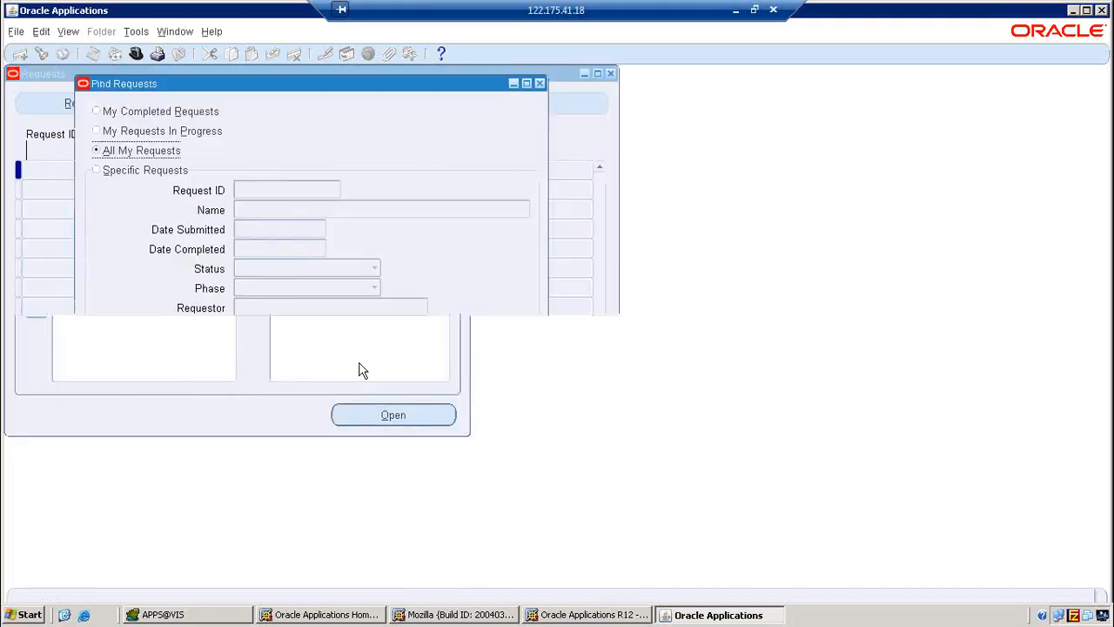
pyautogui.click(230, 428)
pyautogui.click(299, 346)
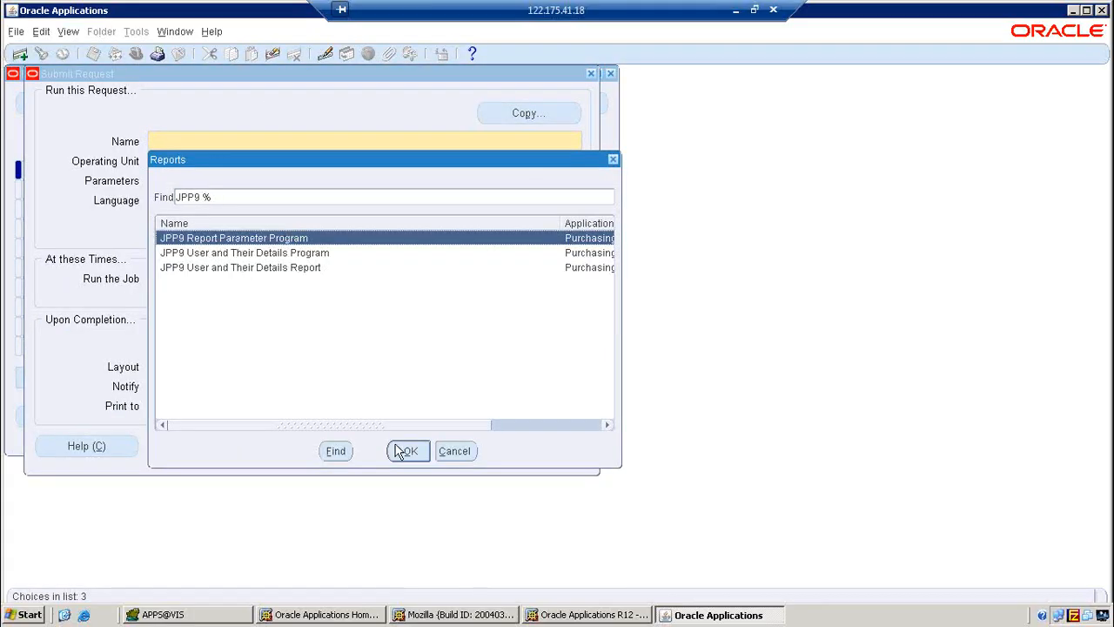
pyautogui.click(412, 449)
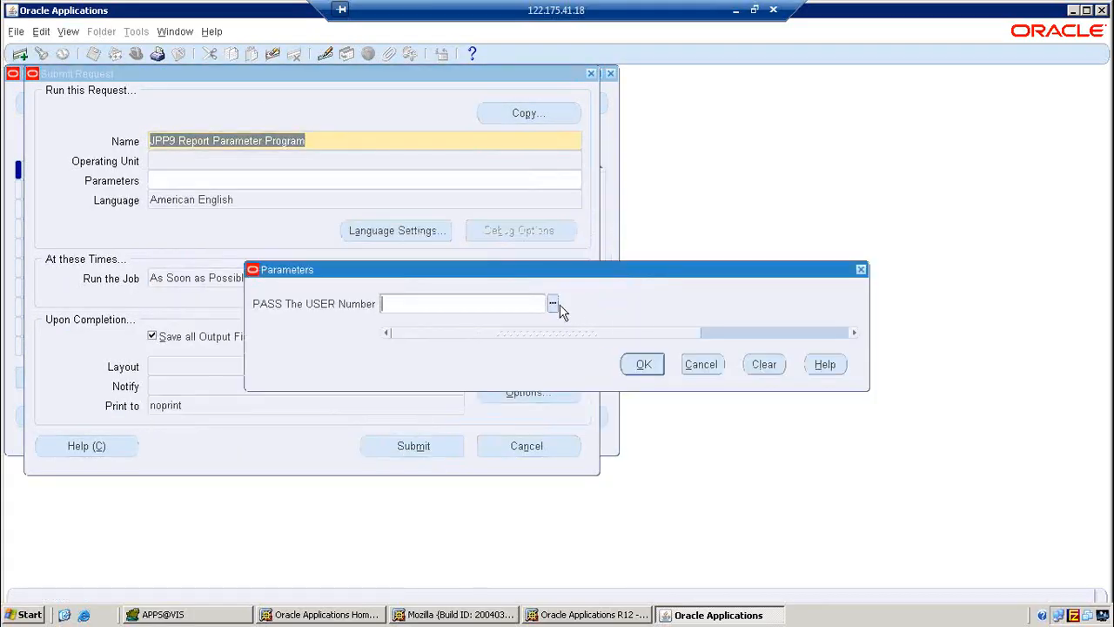
# Step: Open the list of values for PASS The USER Number and examine its description, SDATE and E_DATE columns
pyautogui.click(555, 304)
pyautogui.moveTo(342, 111); pyautogui.dragTo(485, 100)
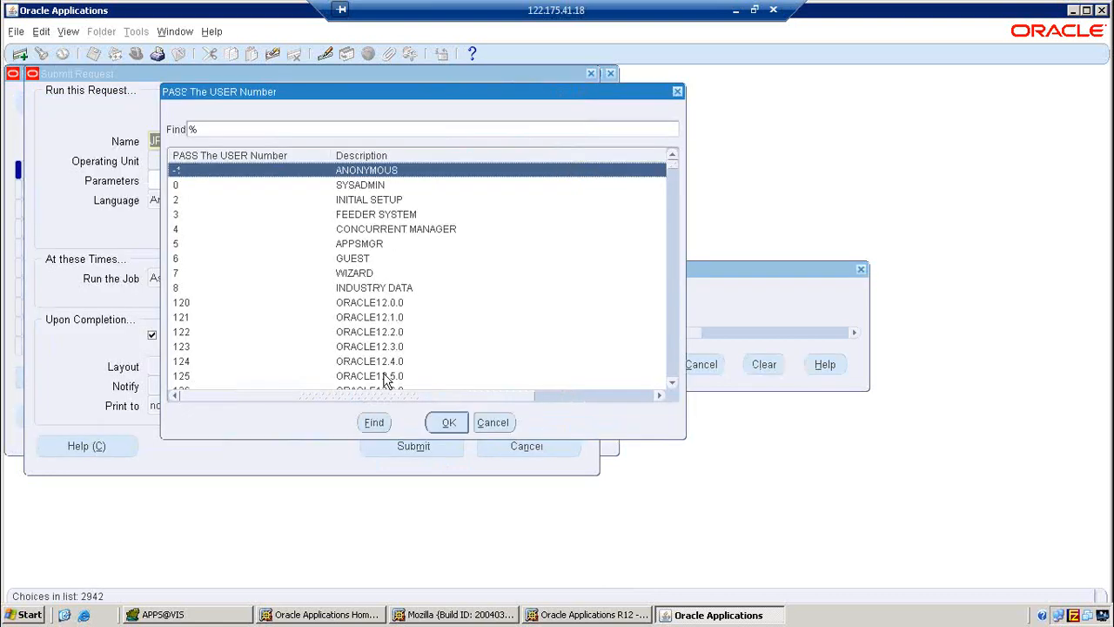
pyautogui.moveTo(418, 394); pyautogui.dragTo(640, 402)
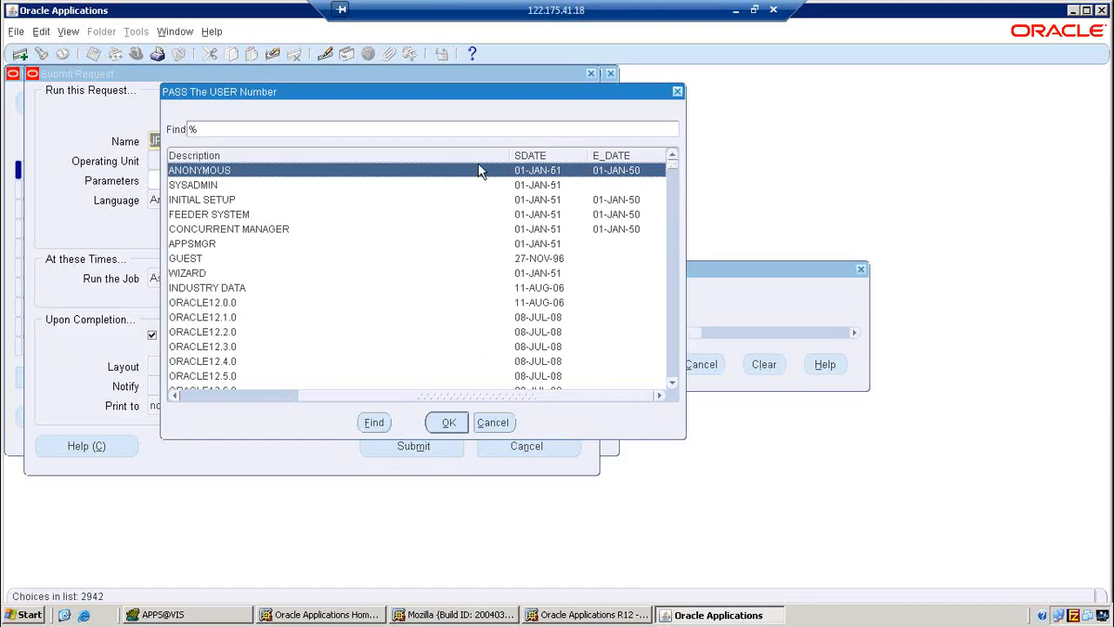
pyautogui.moveTo(395, 396); pyautogui.dragTo(228, 404)
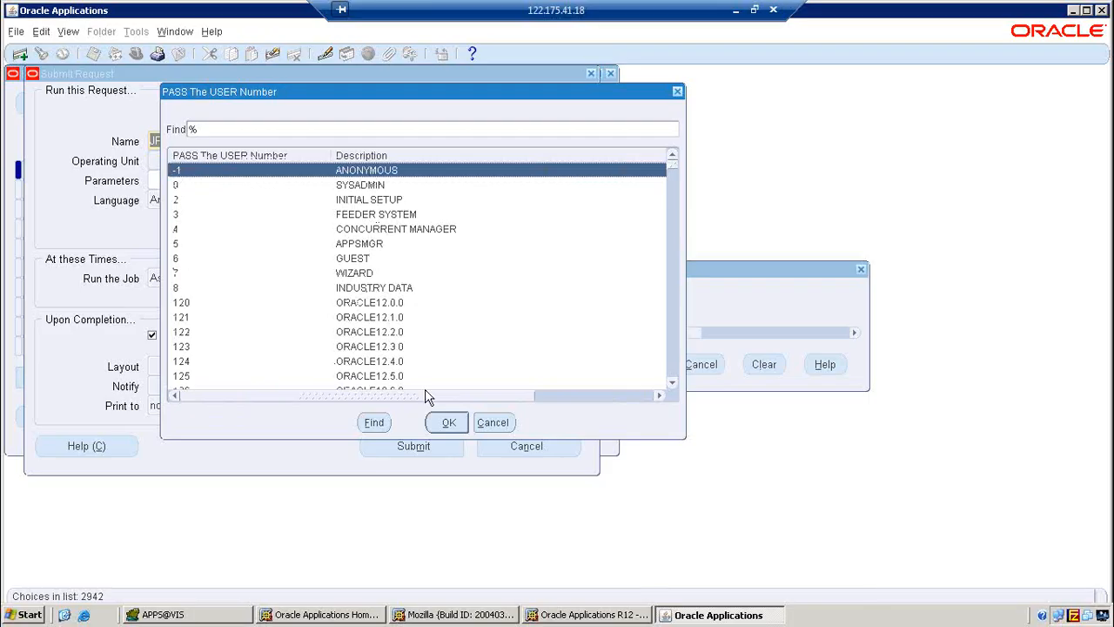
pyautogui.moveTo(444, 399); pyautogui.dragTo(644, 398)
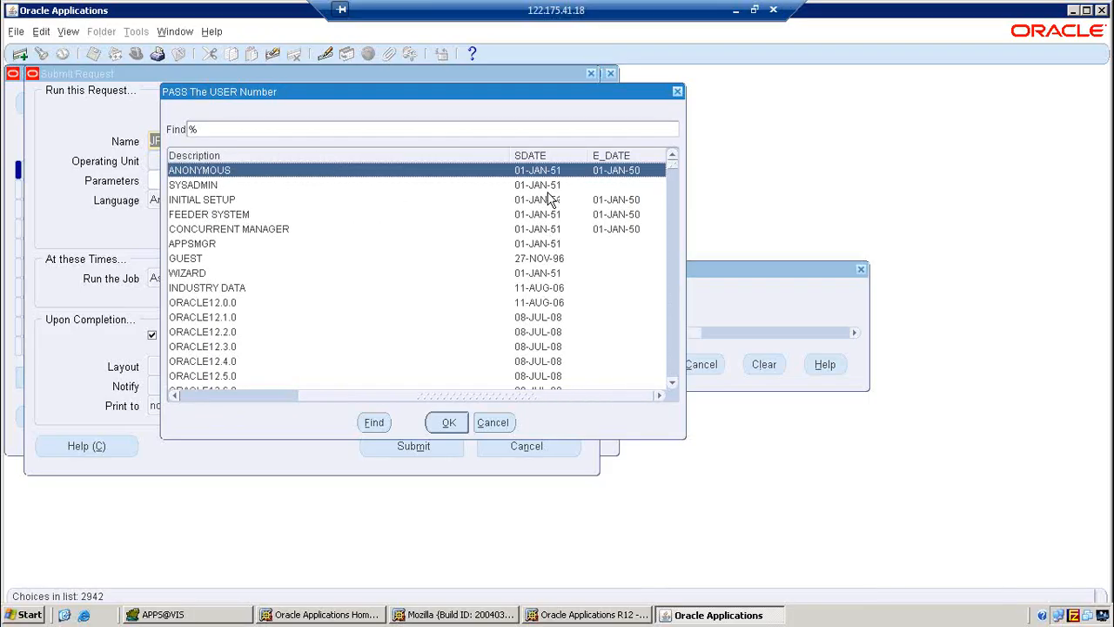
# Step: Filter the user number list by 101373% and choose the entry described as JPP9 for the parameter
pyautogui.write('101')
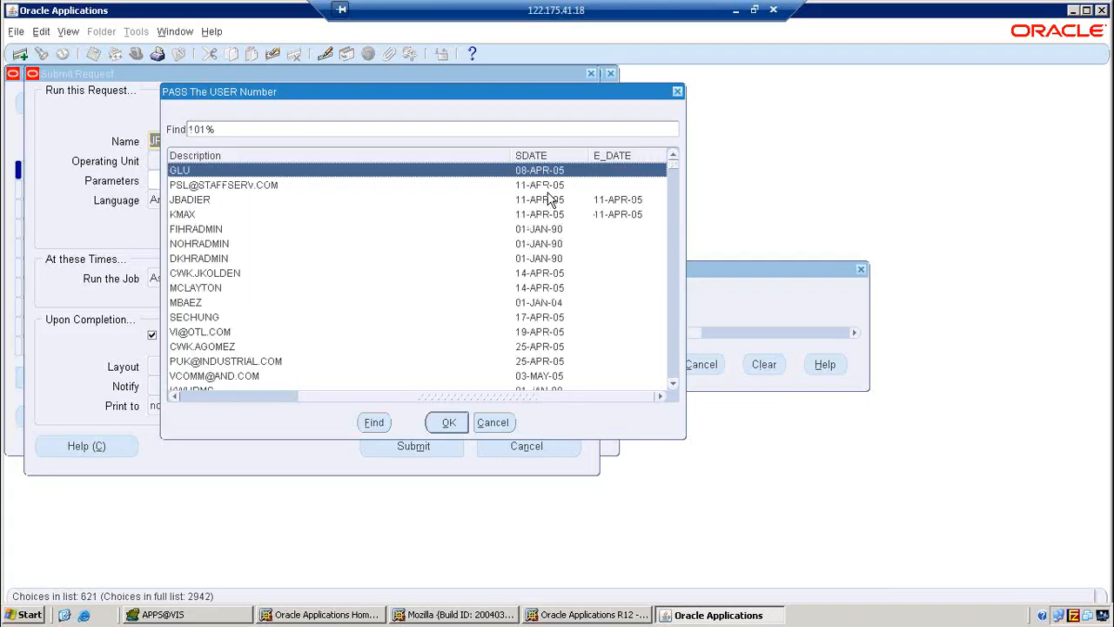
pyautogui.write('9')
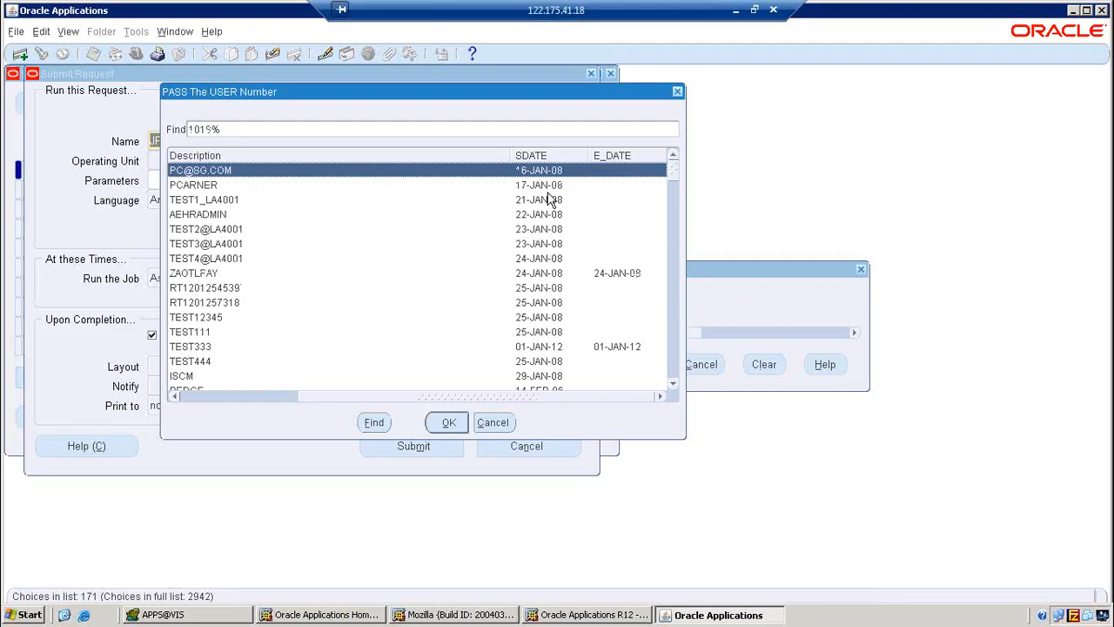
pyautogui.write('70')
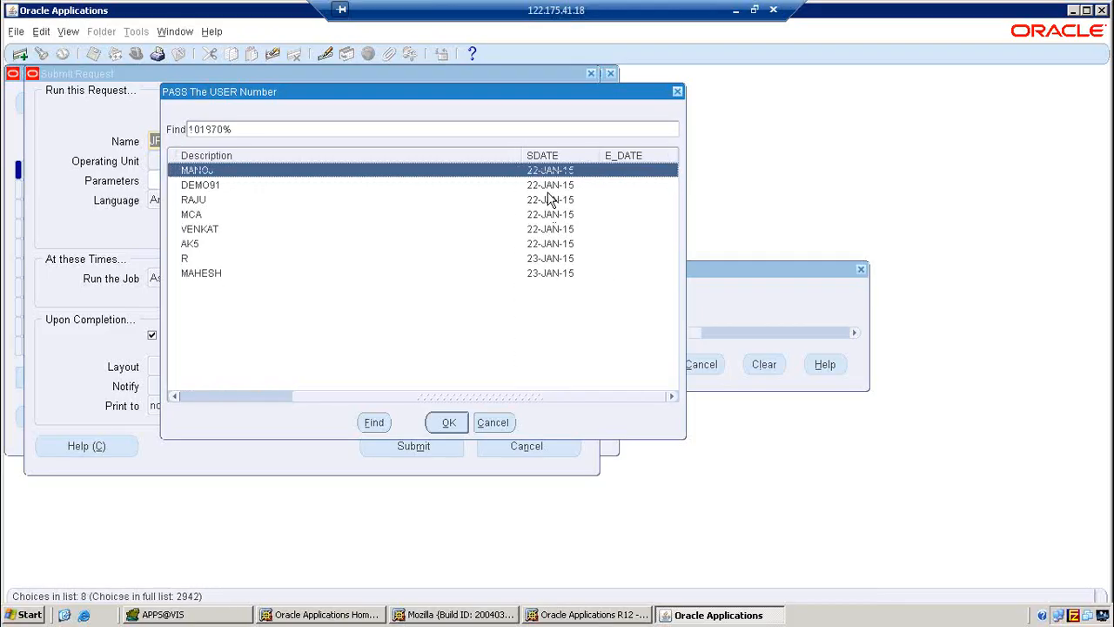
pyautogui.click(175, 396)
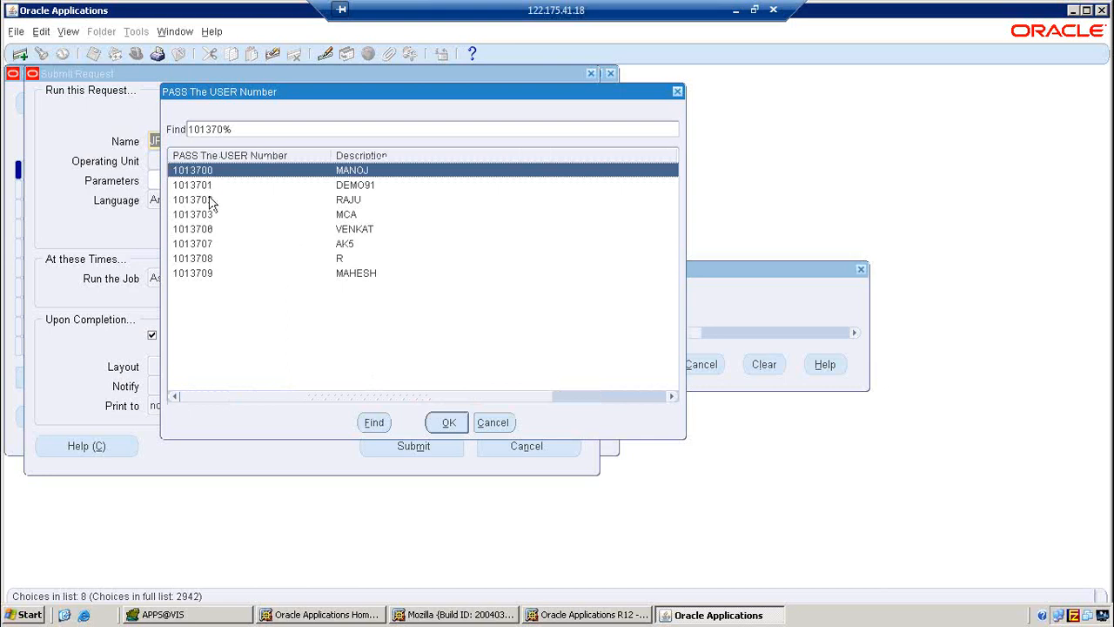
pyautogui.click(227, 128)
pyautogui.press('BackSpace')
pyautogui.write('3')
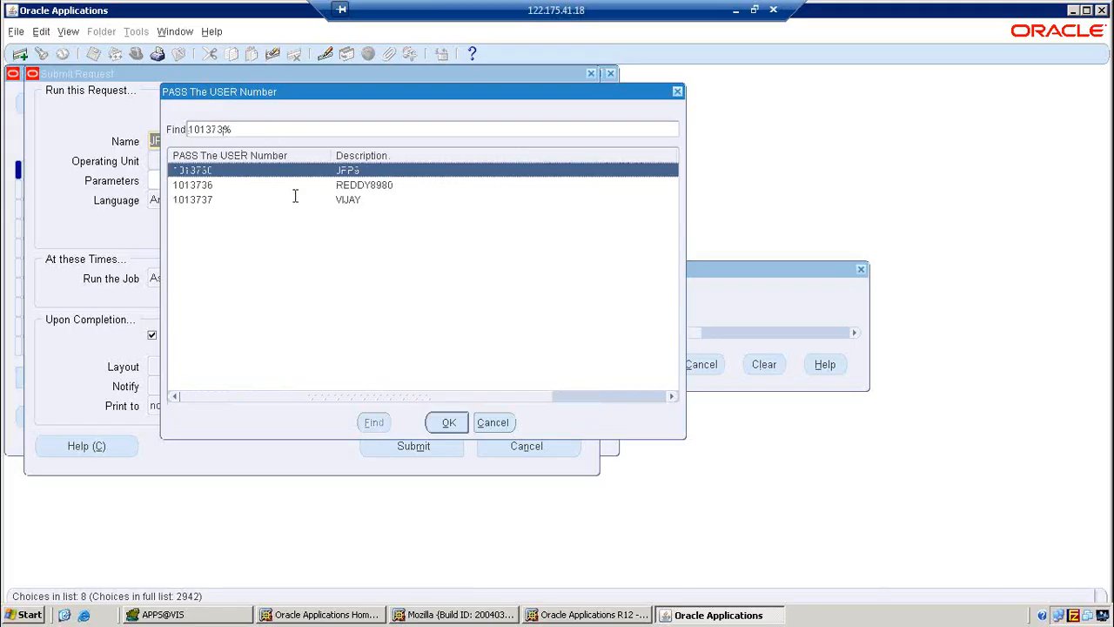
pyautogui.click(585, 397)
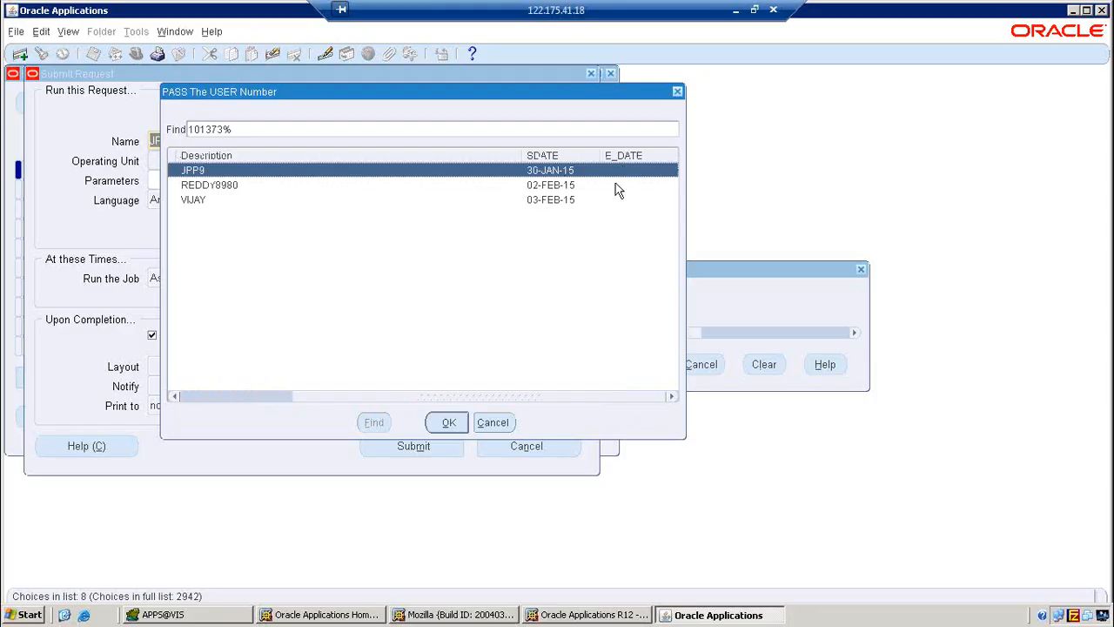
pyautogui.click(461, 419)
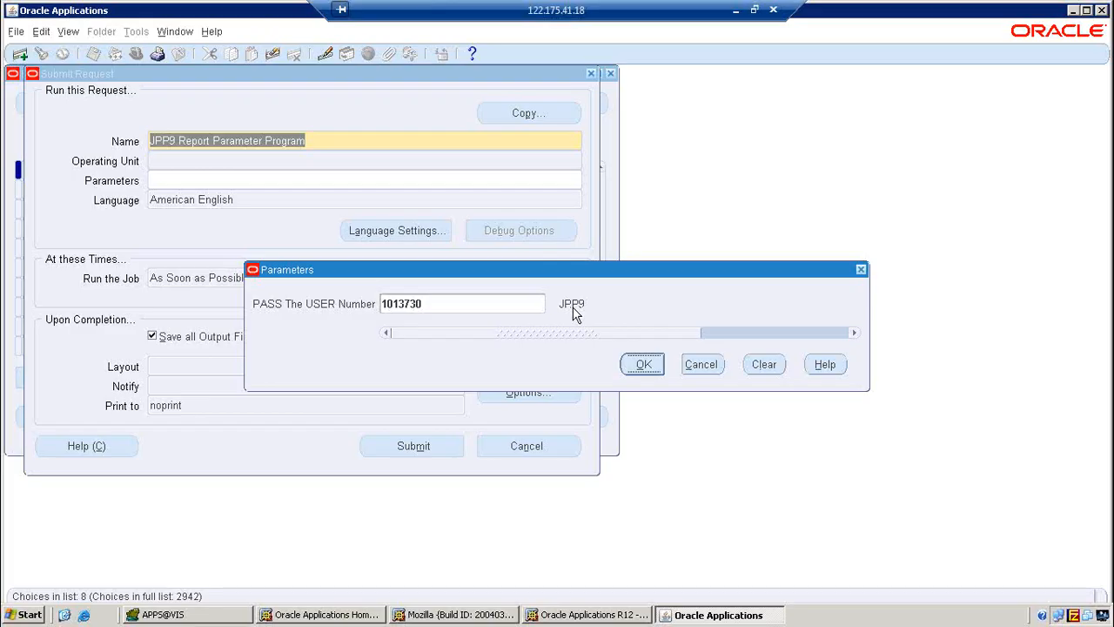
# Step: Accept the user number parameter and submit the report request, declining to submit another one
pyautogui.click(643, 365)
pyautogui.click(448, 448)
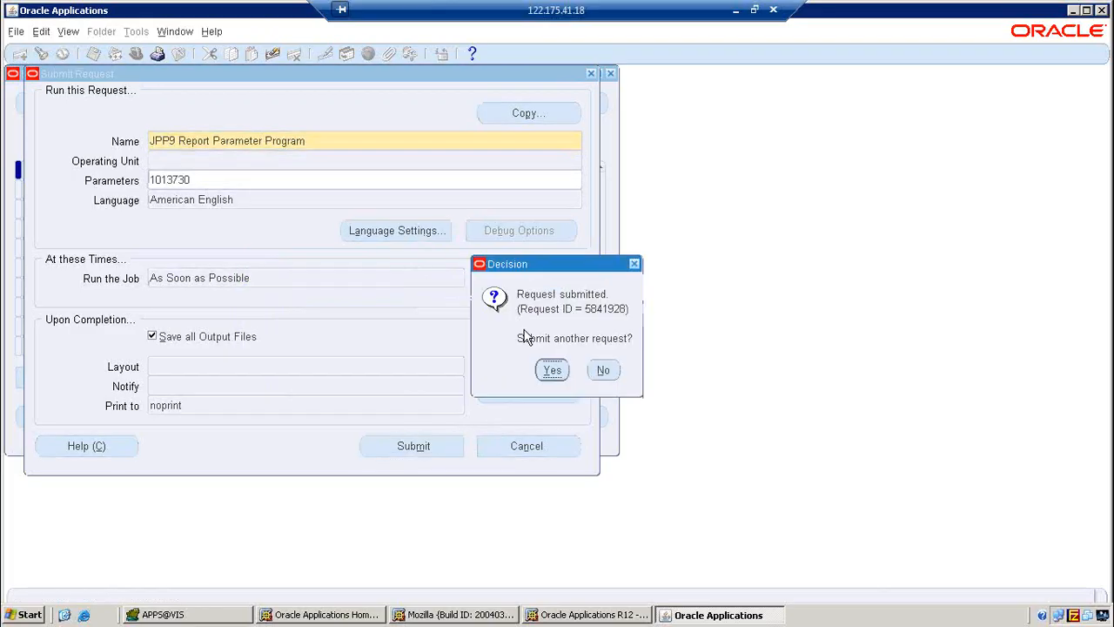
pyautogui.click(603, 372)
# Step: List the submitted requests, refresh the data, and view the output of the newest JPP9 report request
pyautogui.click(488, 427)
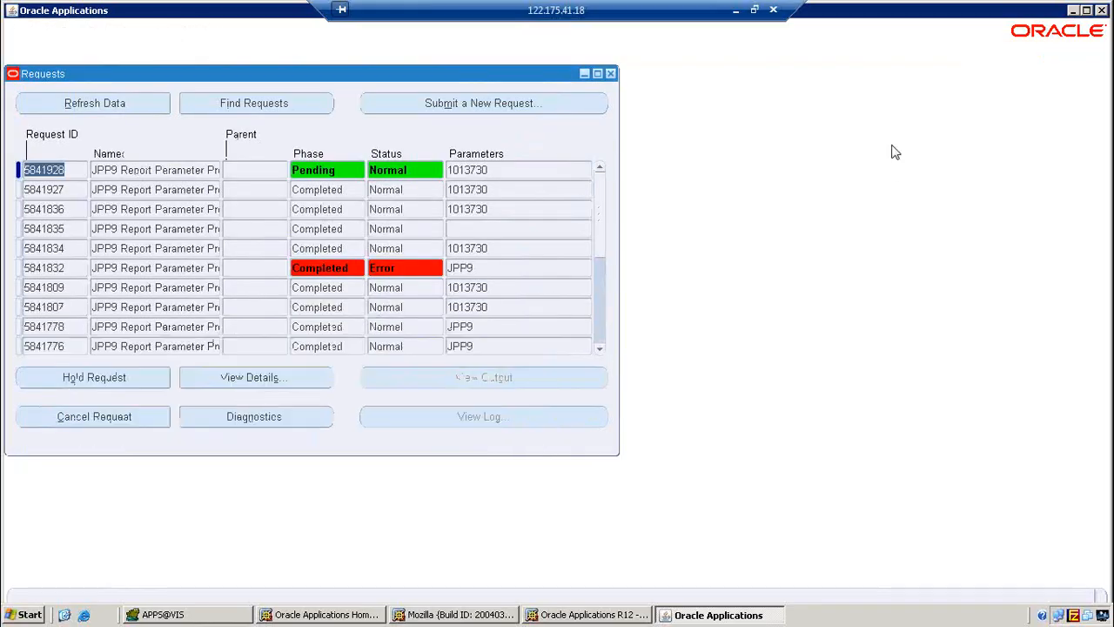
pyautogui.click(125, 105)
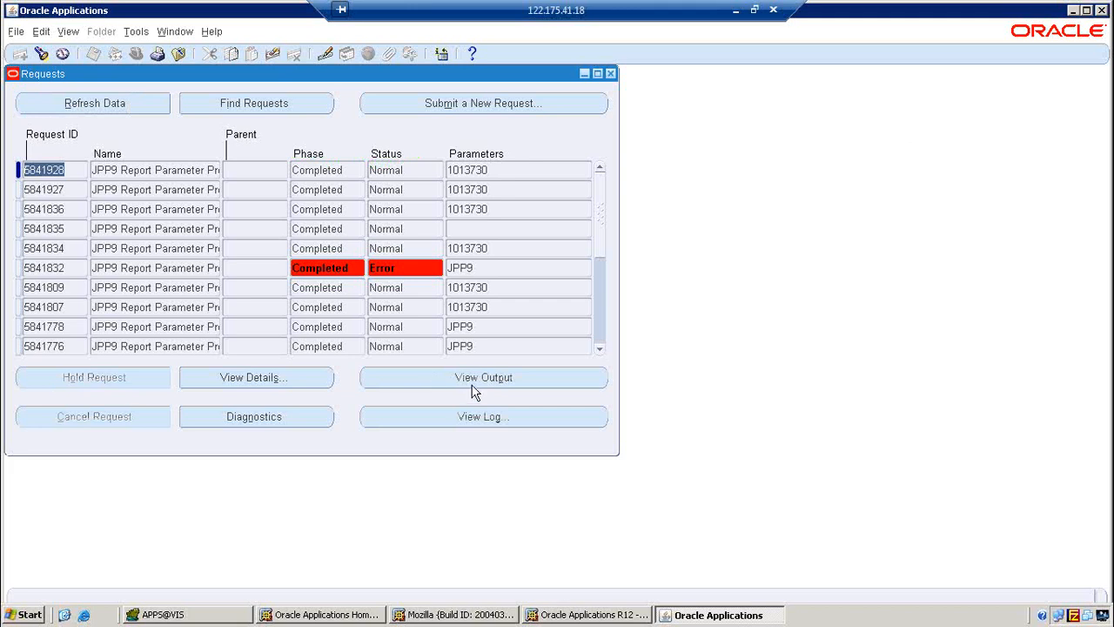
pyautogui.click(474, 383)
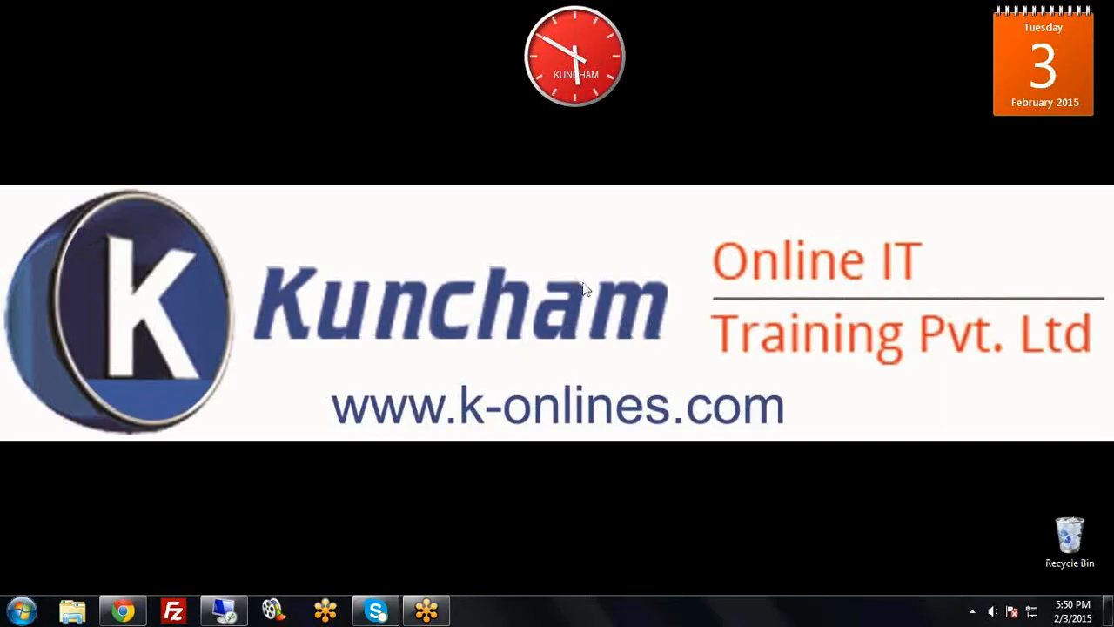
pyautogui.rightClick(558, 184)
pyautogui.click(593, 228)
pyautogui.click(225, 612)
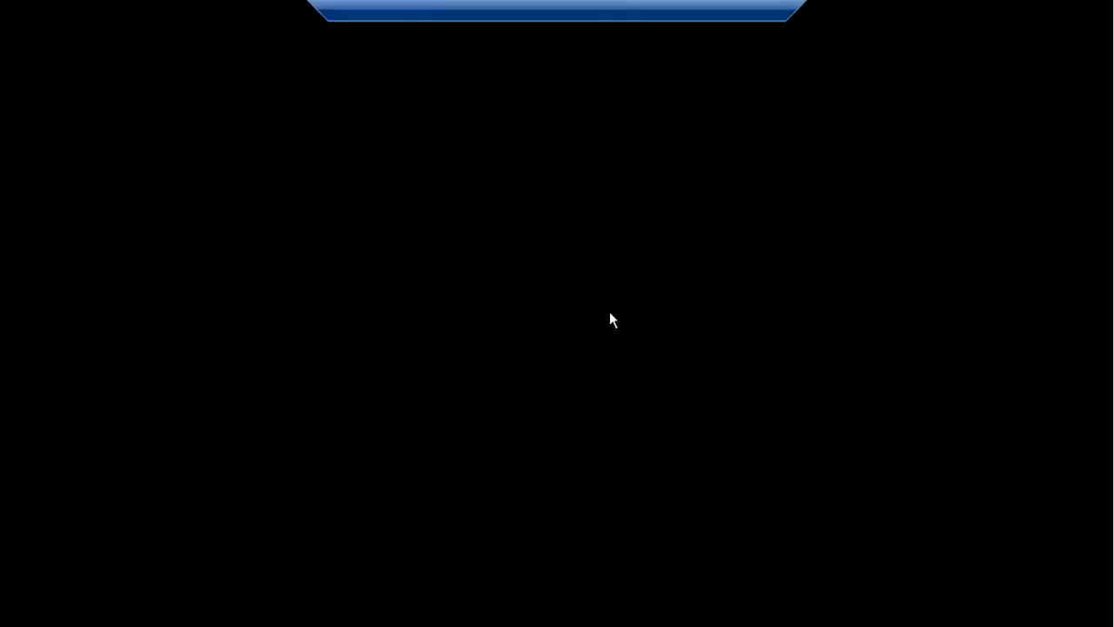
pyautogui.press('super+d')
pyautogui.rightClick(573, 224)
pyautogui.click(592, 253)
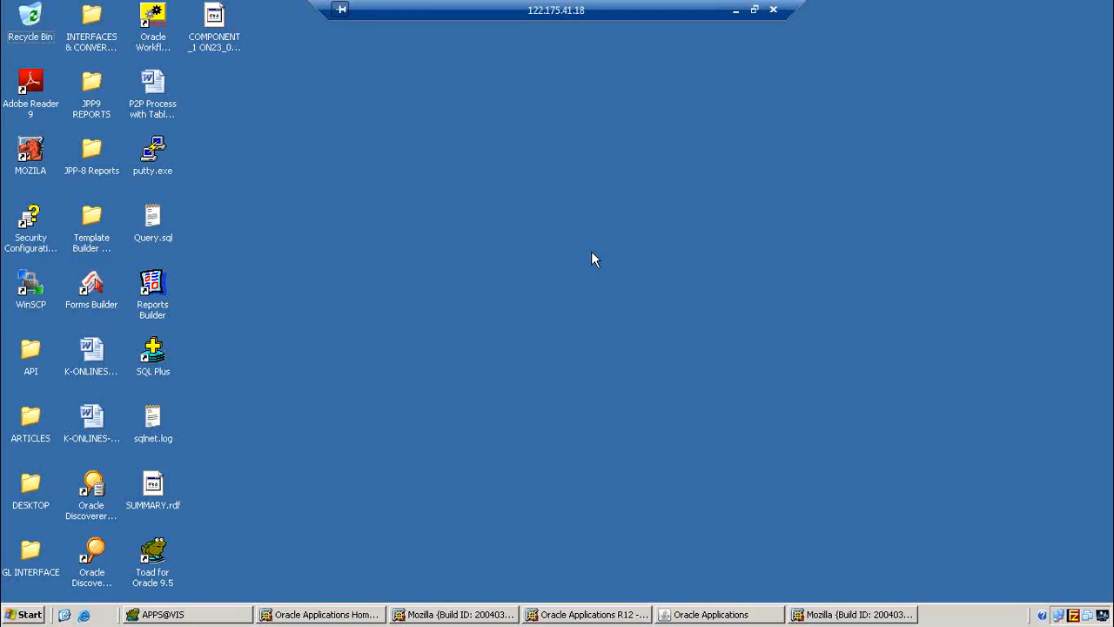
pyautogui.click(735, 10)
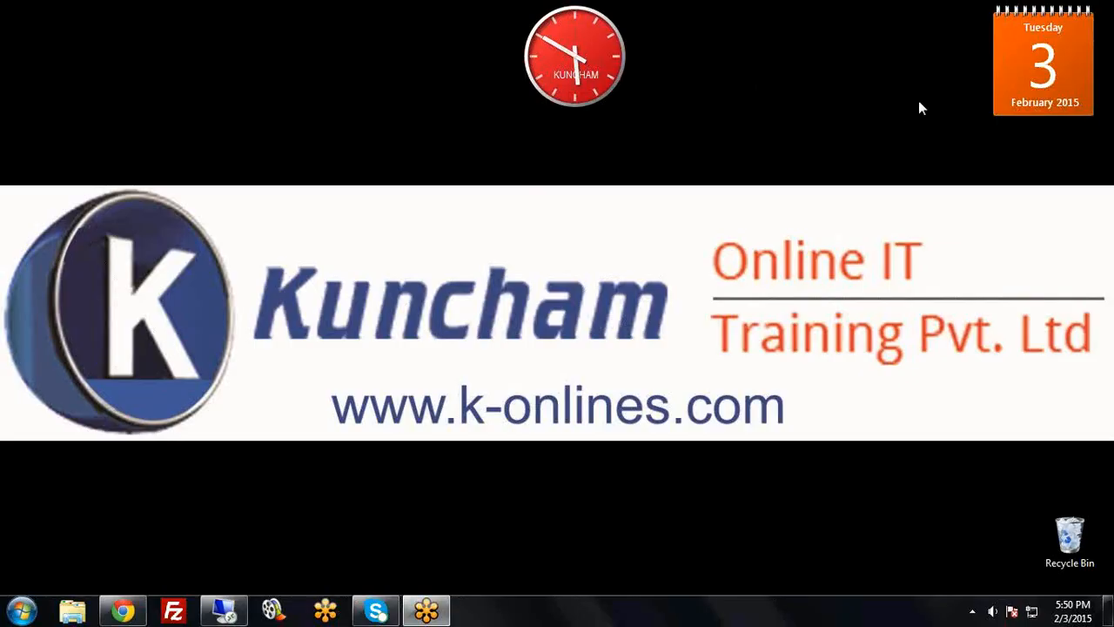